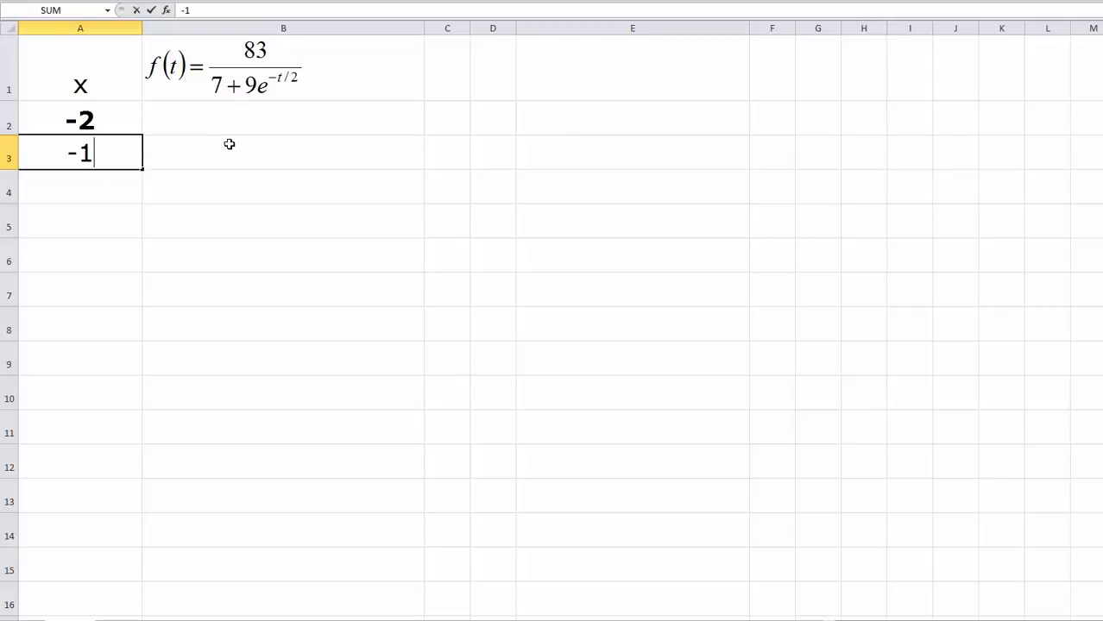
- Extend the x values from -2 and -1 in A2:A3 as a series down to 11 in A15
click(229, 142)
drag(112, 125, 130, 160)
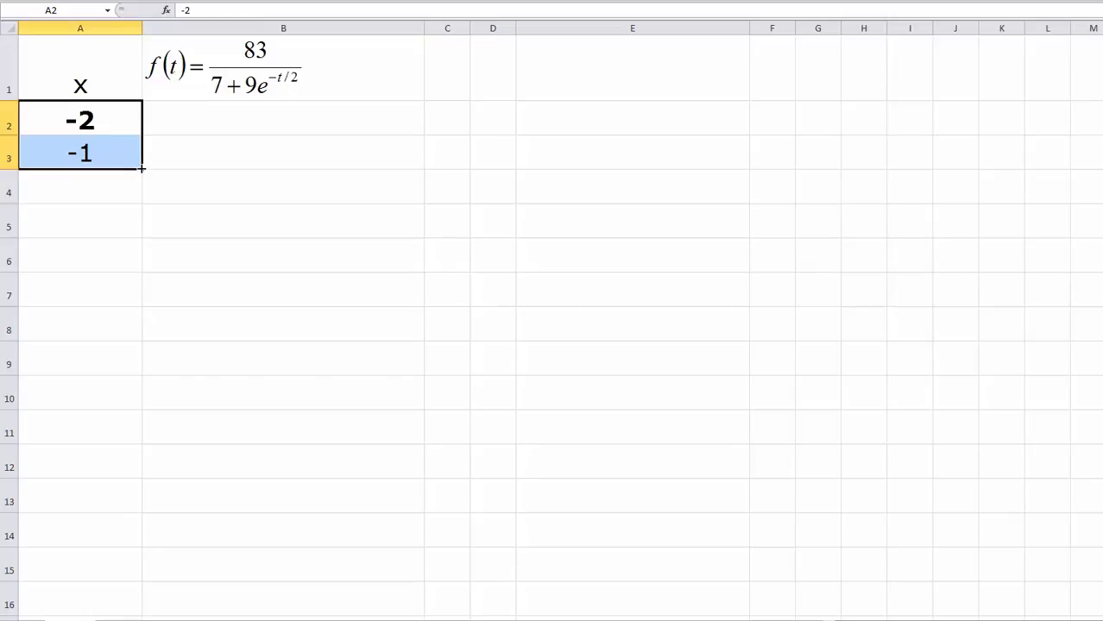
drag(142, 175, 136, 574)
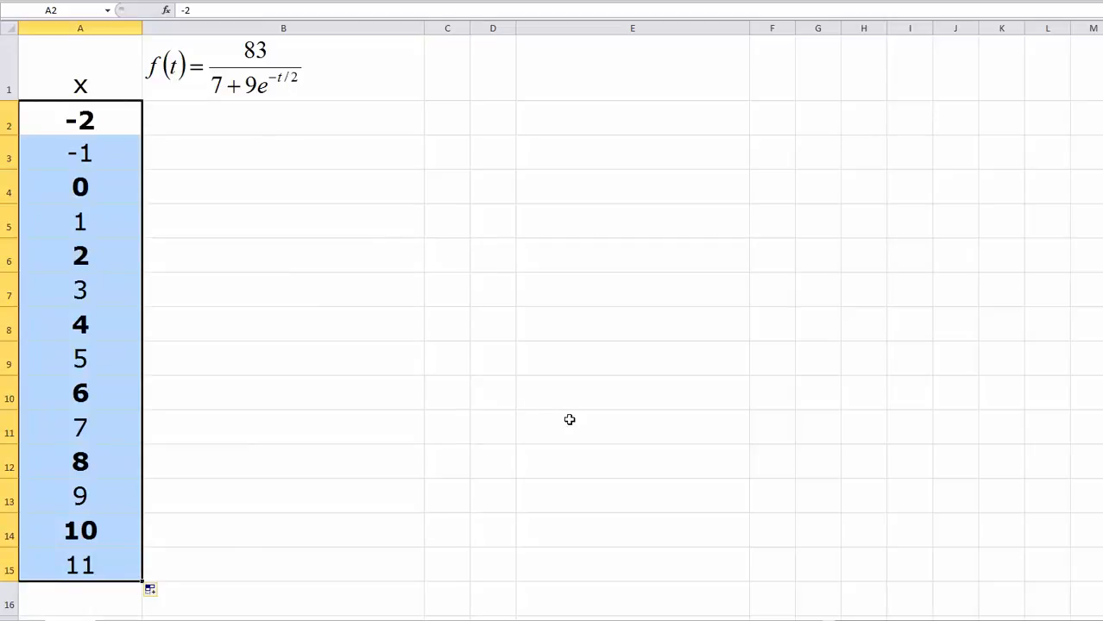
- Switch to Document2 in Word and copy the whole formula =83/(7+9*exp(-t/2))
click(201, 123)
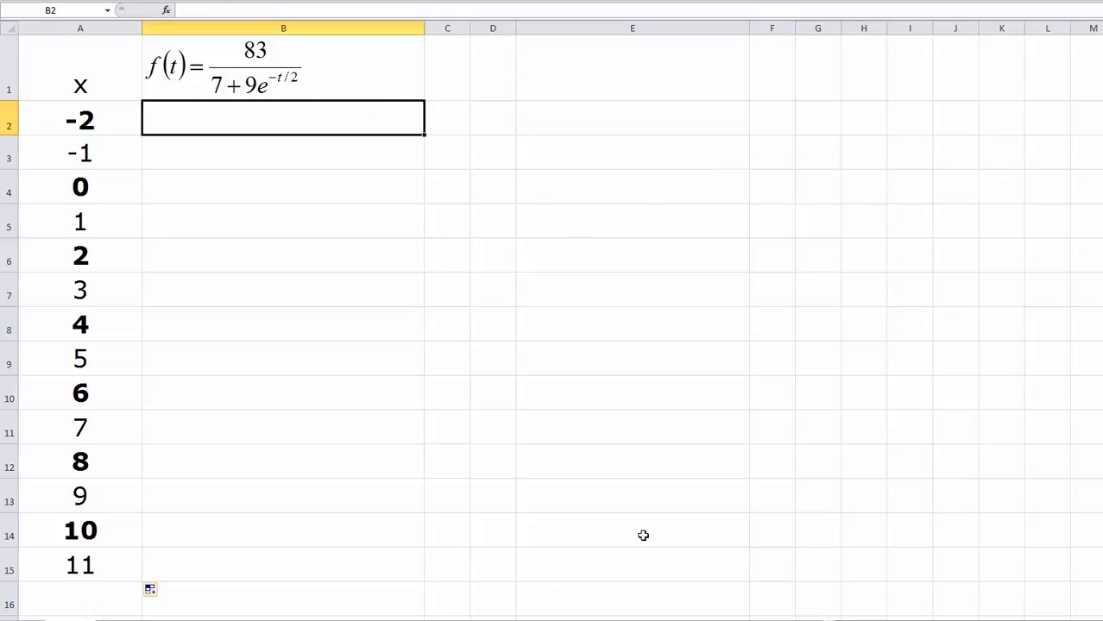
click(186, 9)
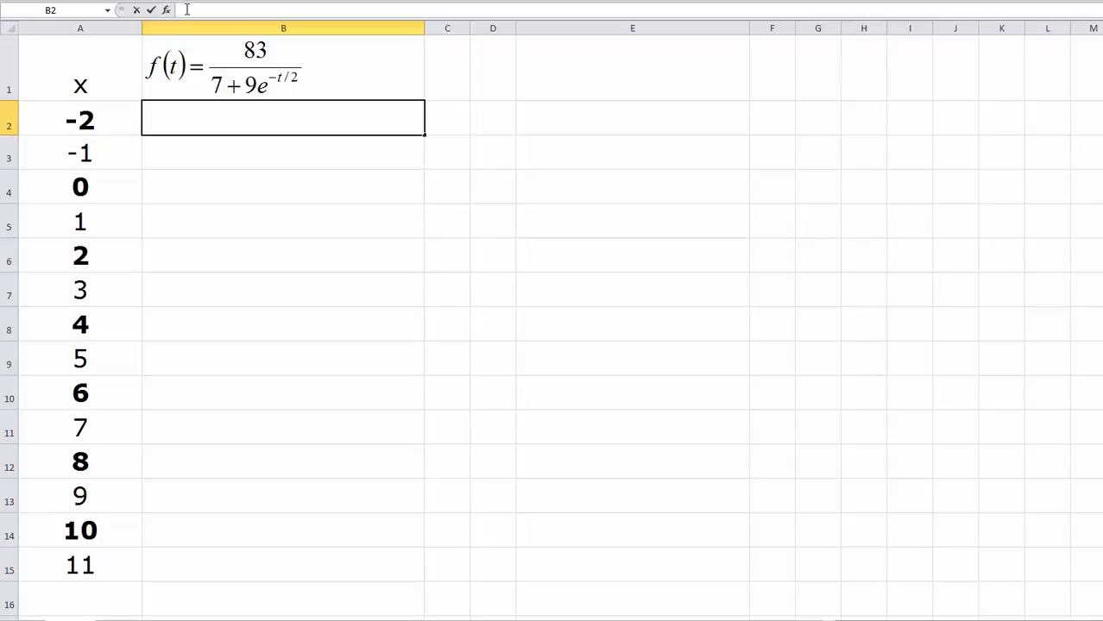
click(509, 620)
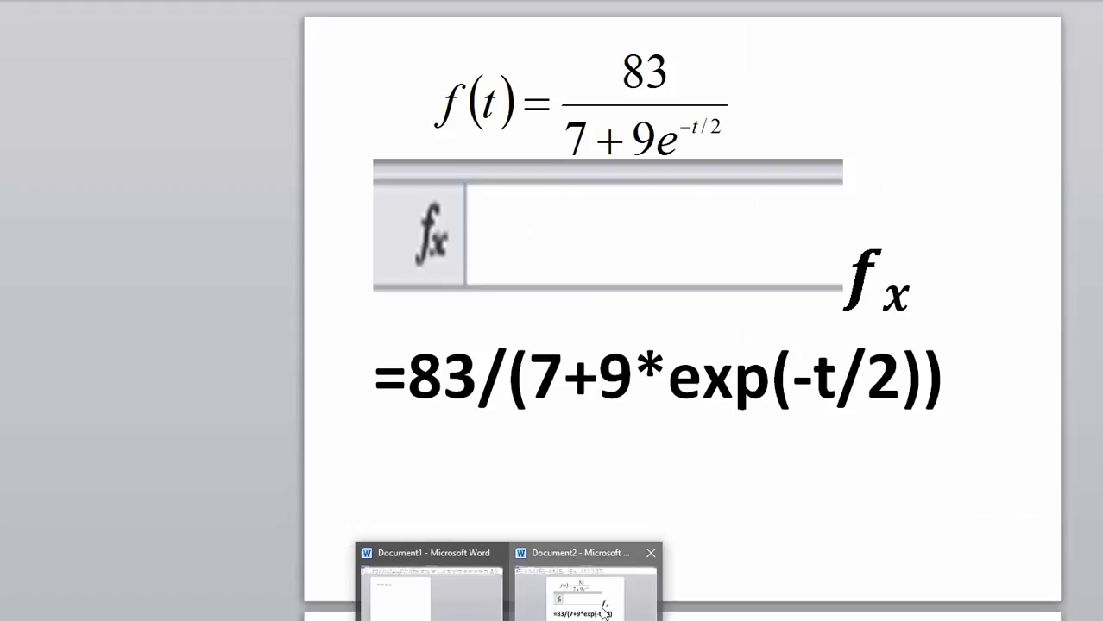
click(605, 611)
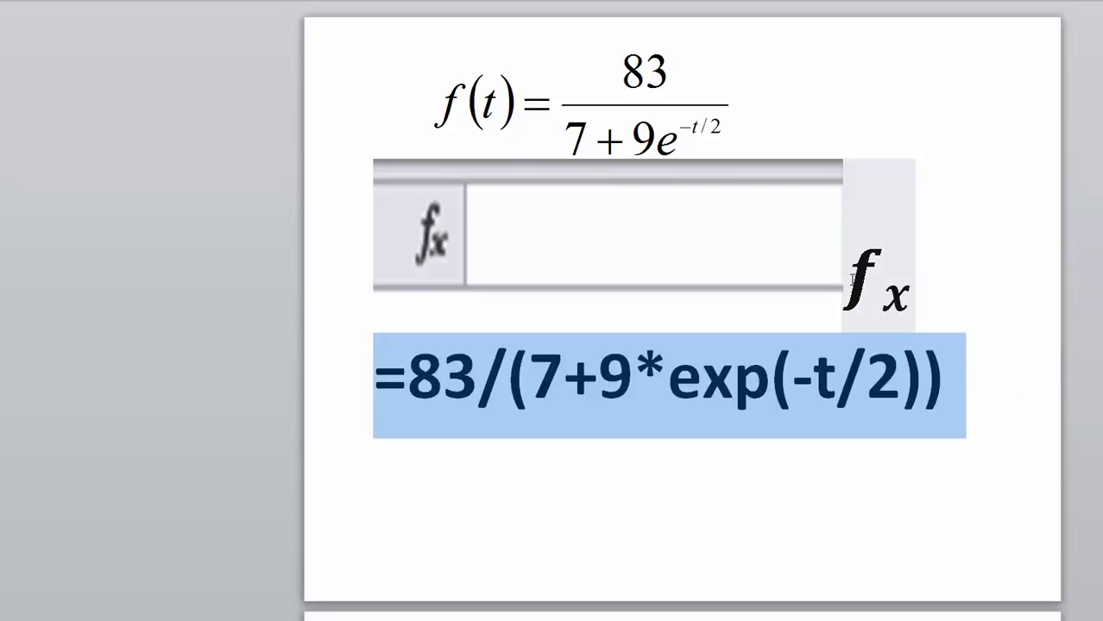
drag(853, 278, 900, 294)
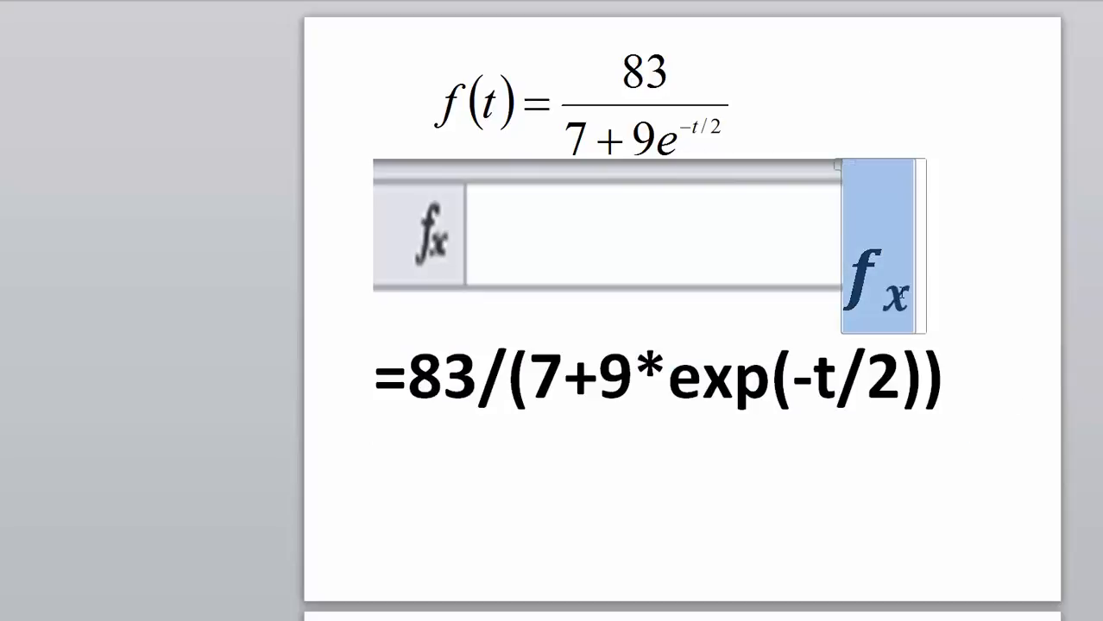
click(947, 390)
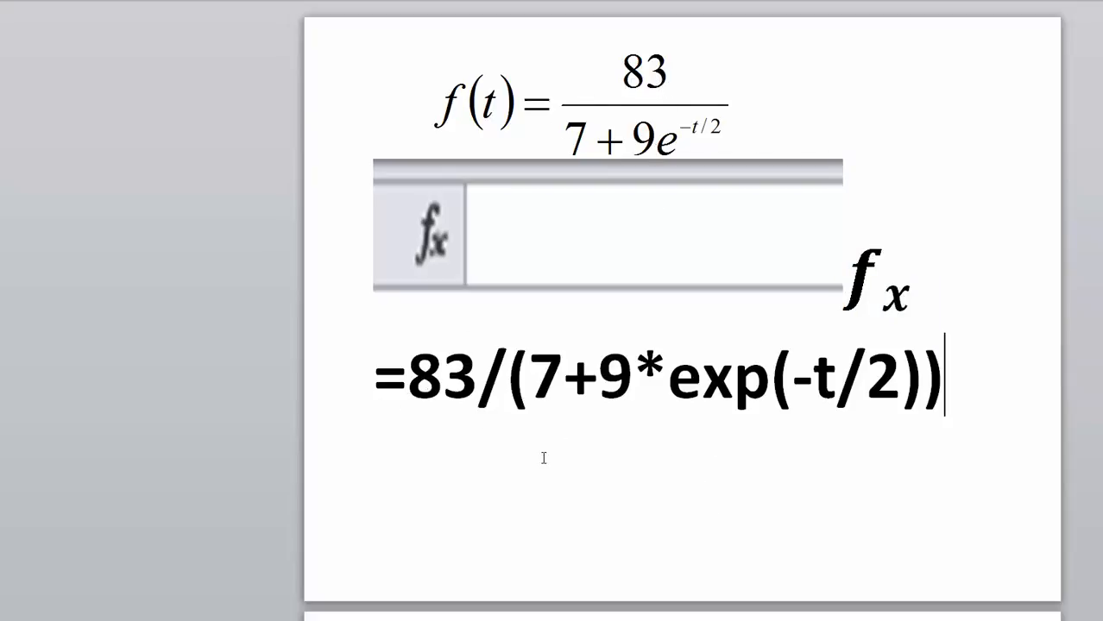
click(408, 389)
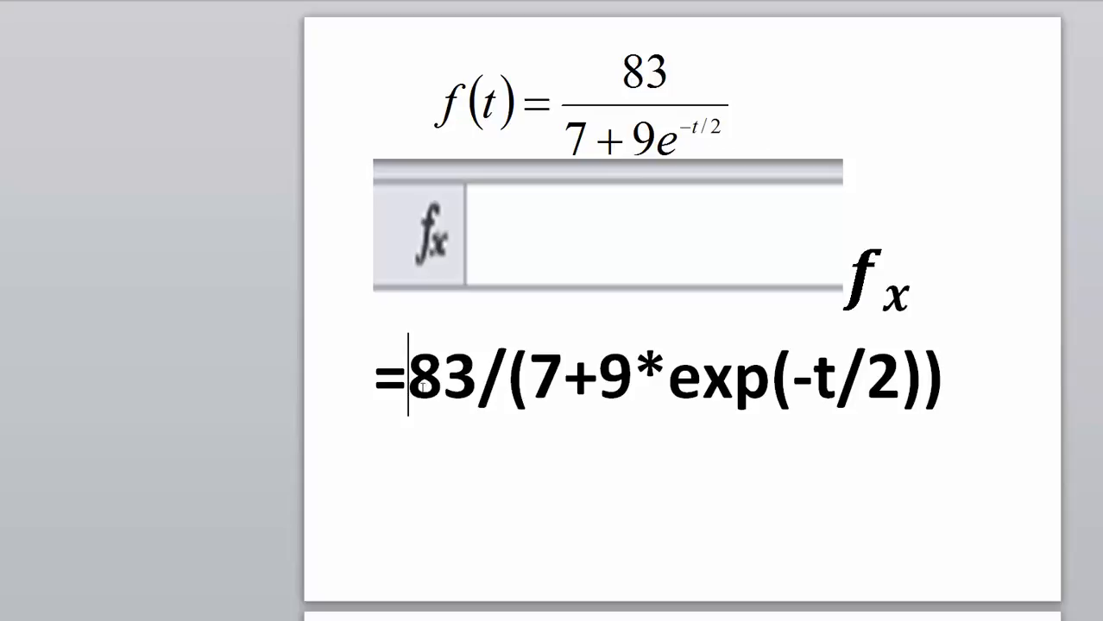
drag(408, 388, 941, 396)
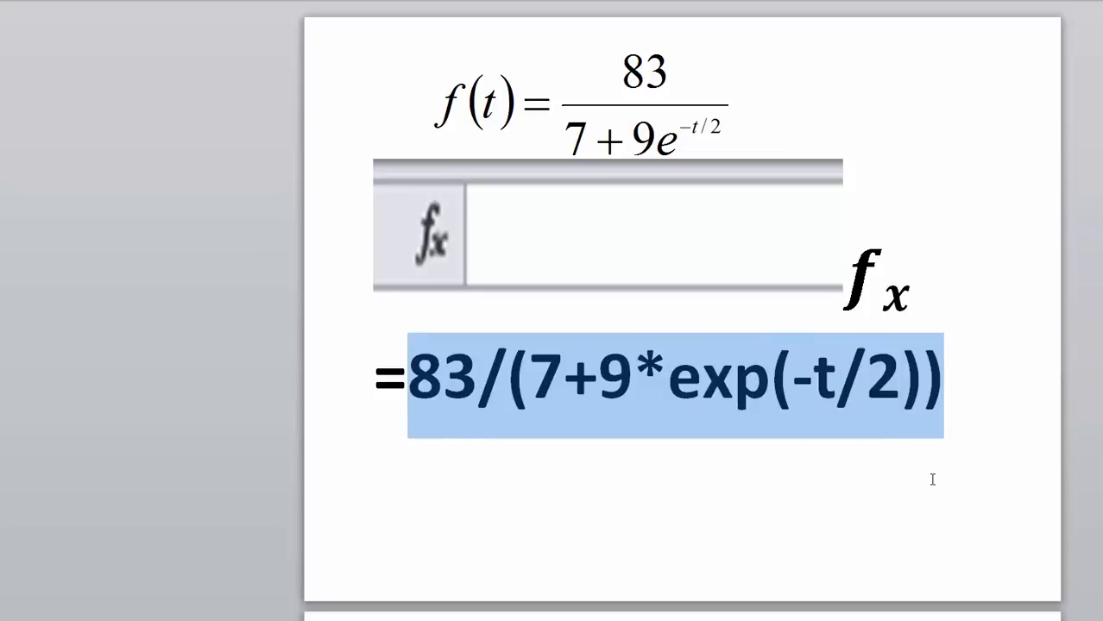
click(970, 377)
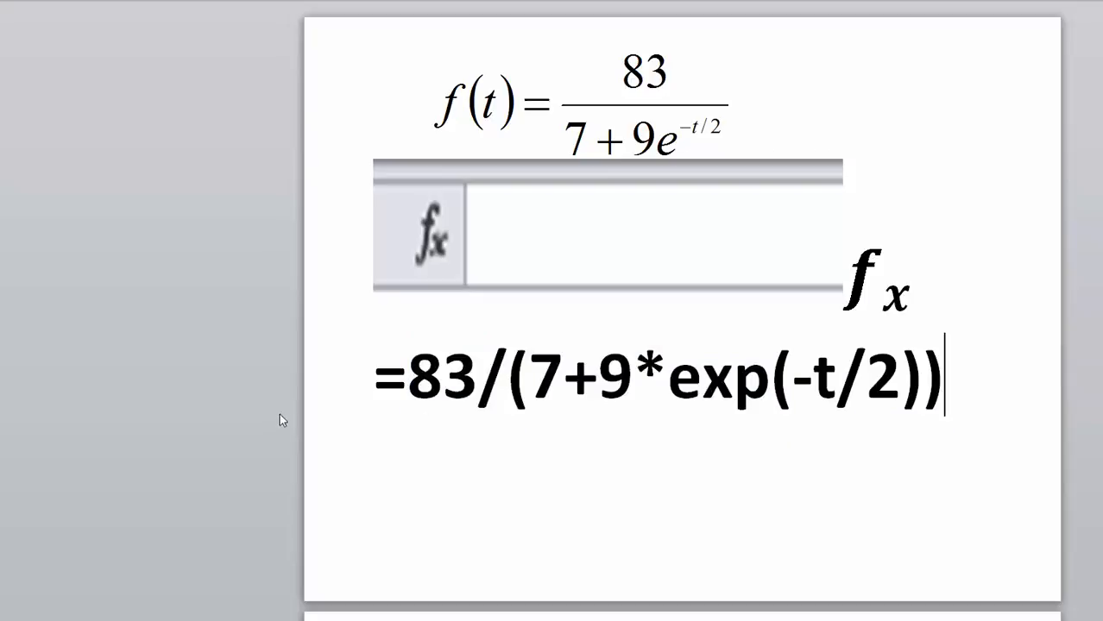
drag(373, 375, 967, 365)
key(ctrl+c)
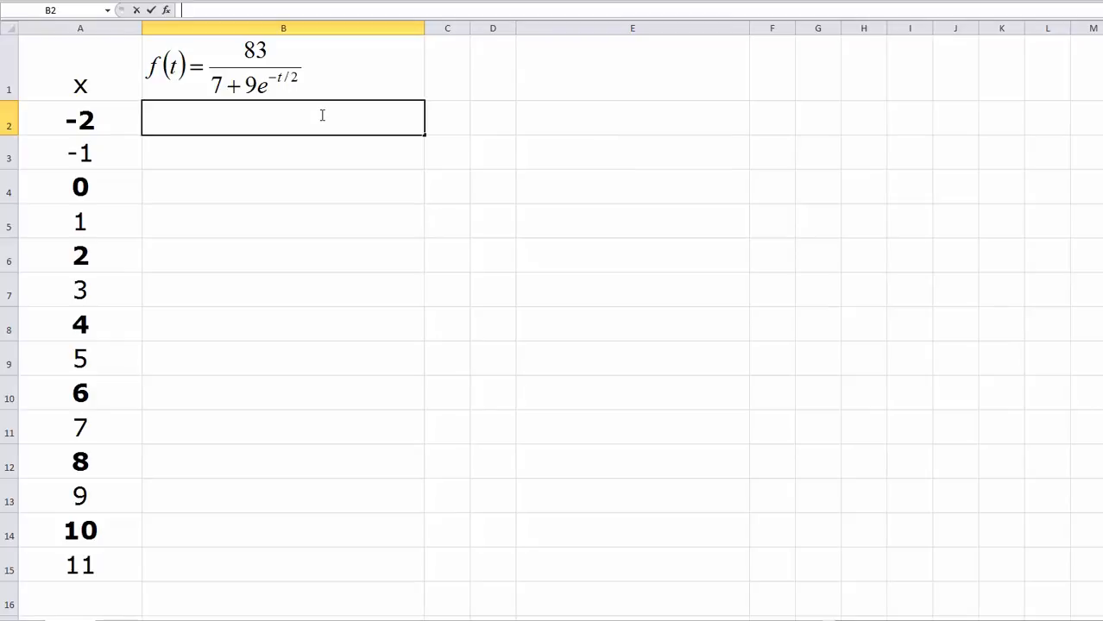
- Set the font size of the entire column B to 36
click(307, 28)
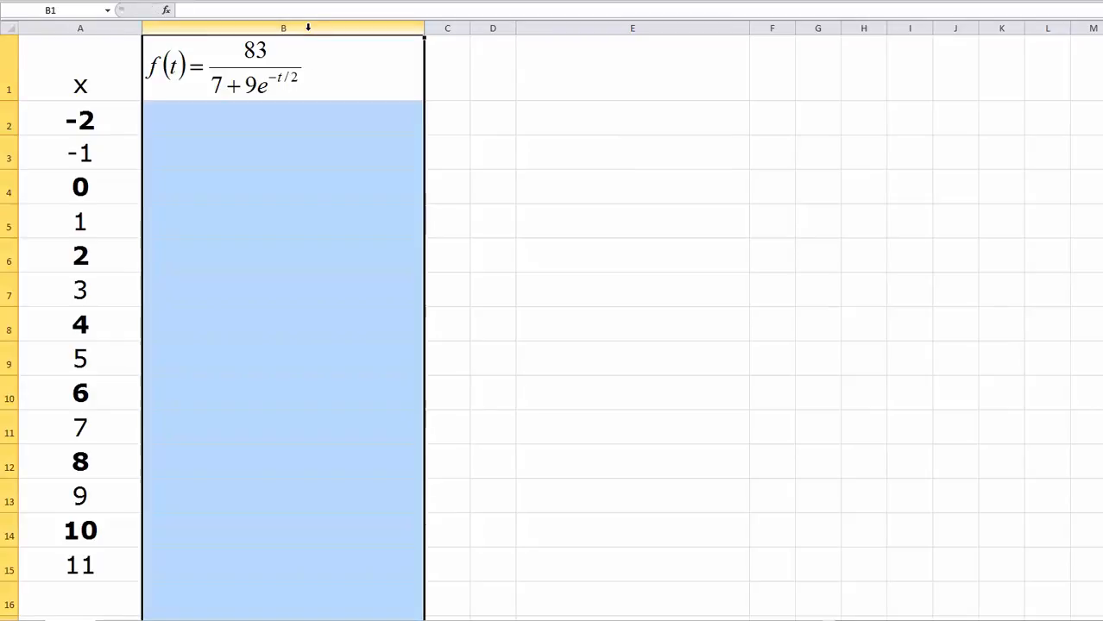
click(216, 1)
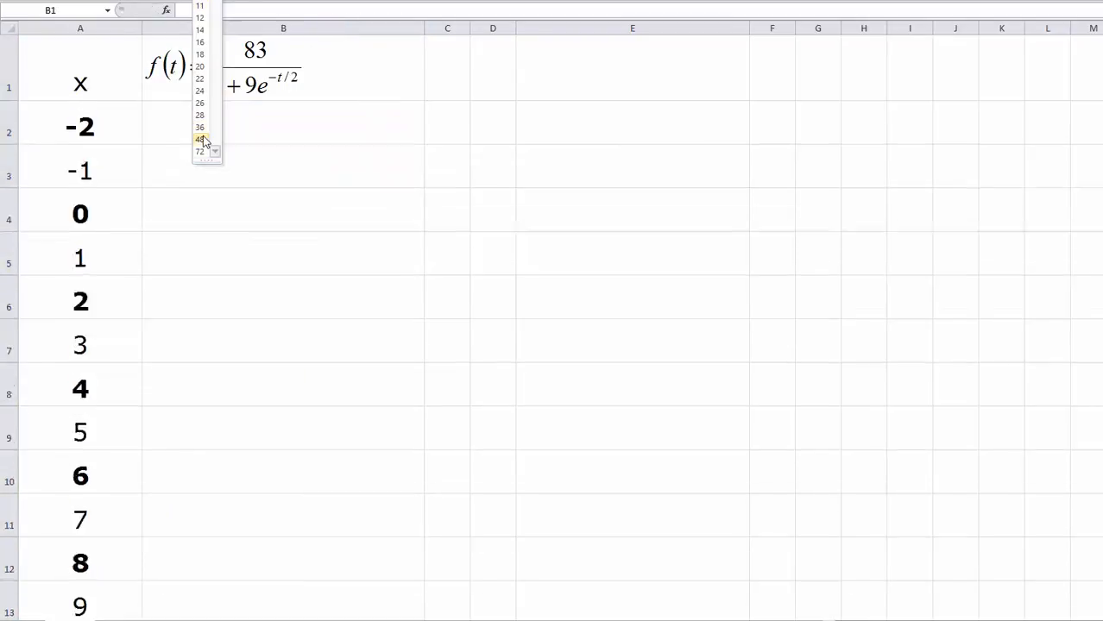
click(201, 128)
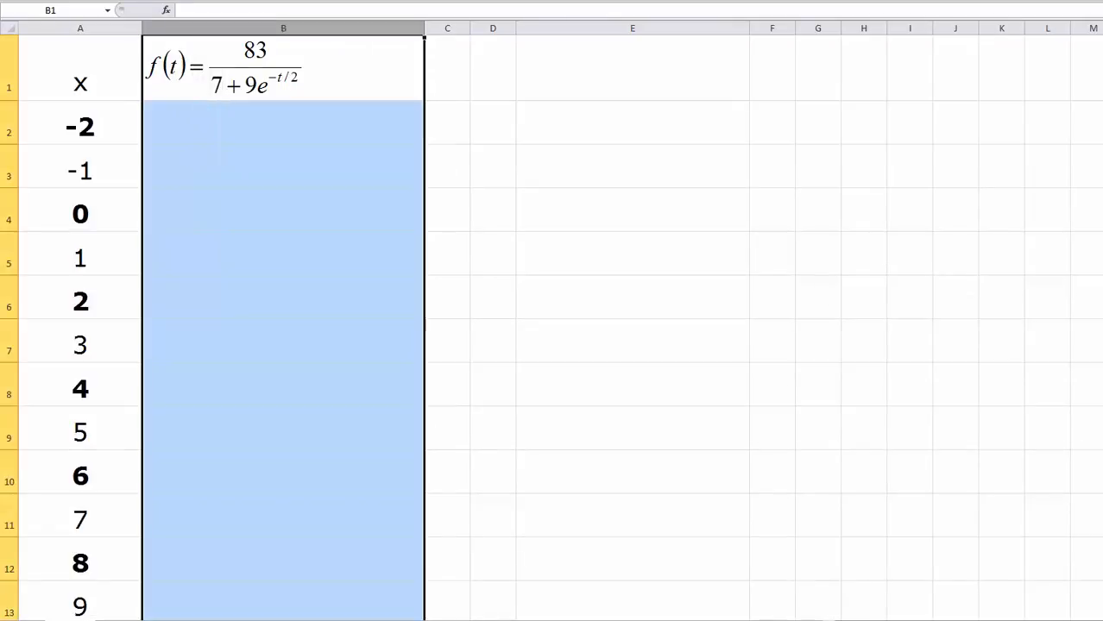
- Insert the copied formula =83/(7+9*exp(-t/2)) as plain formula text in cell B2 and keep it open for editing
click(195, 131)
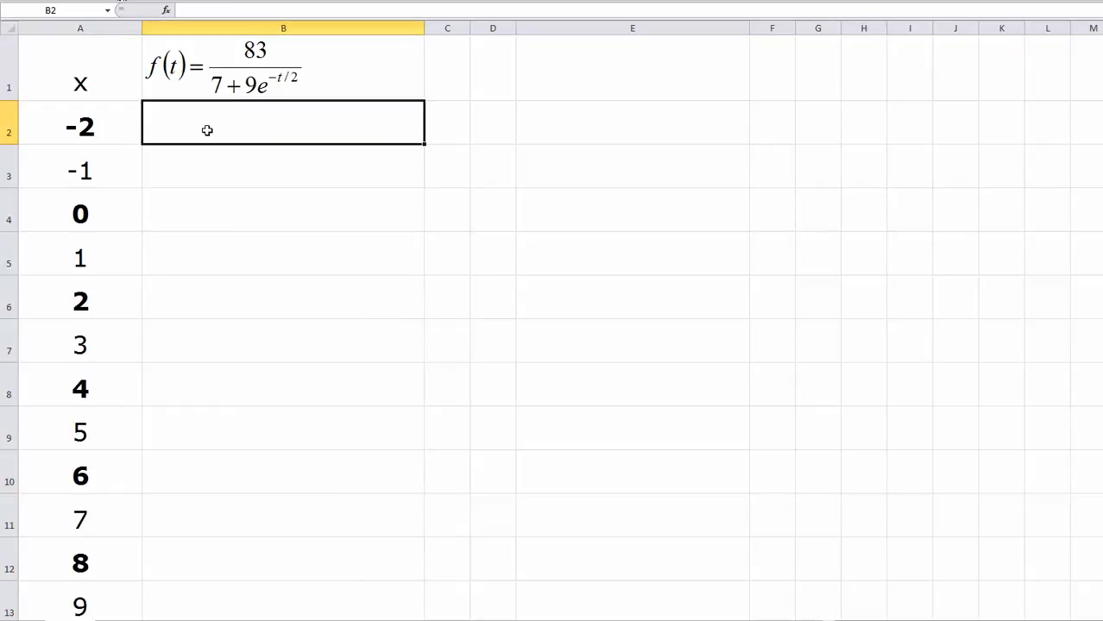
text(=83/(7+9*EXP(-t/2)))
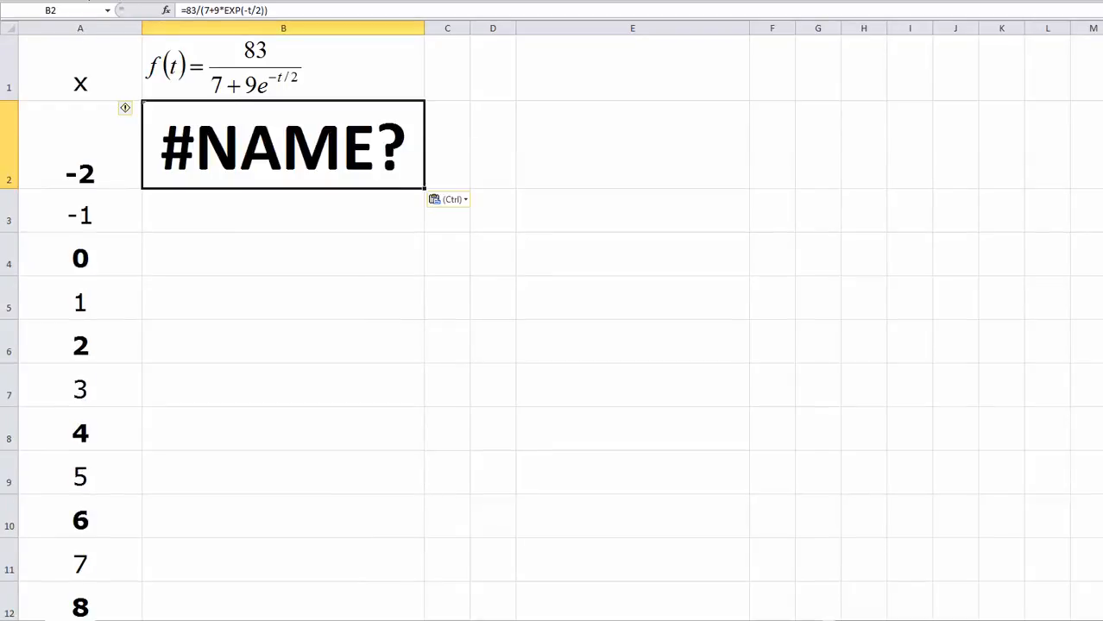
key(ctrl+z)
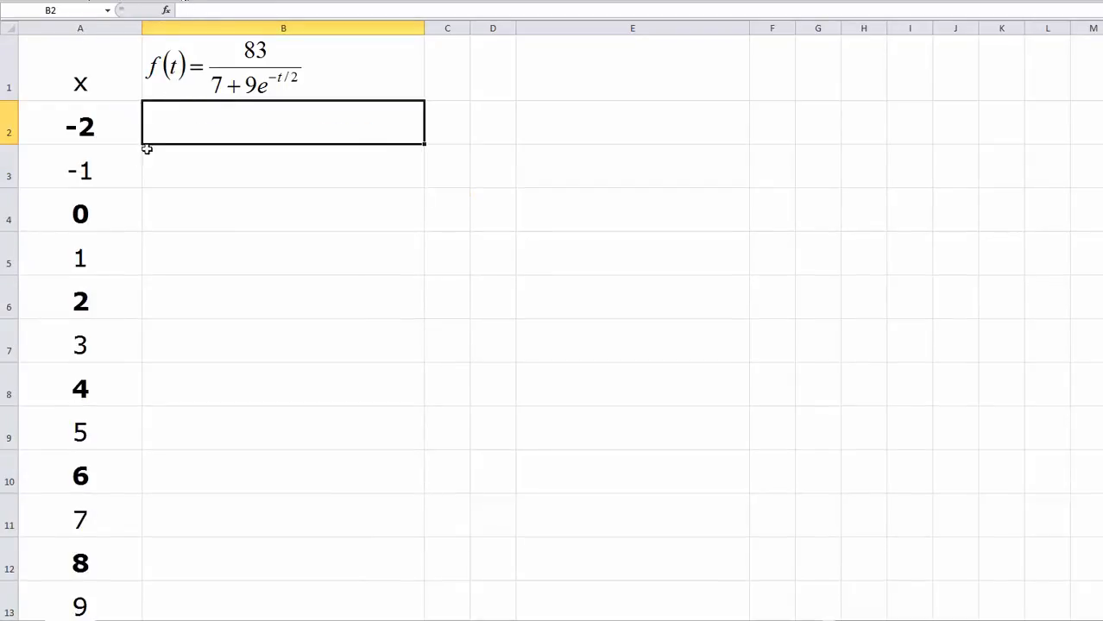
click(182, 10)
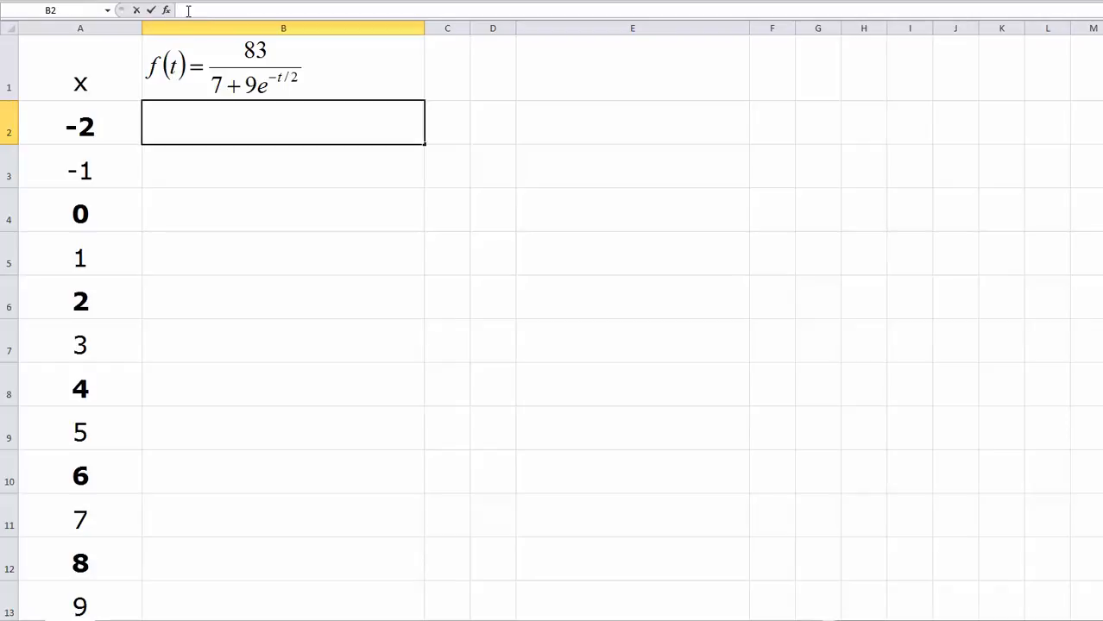
key(ctrl+v)
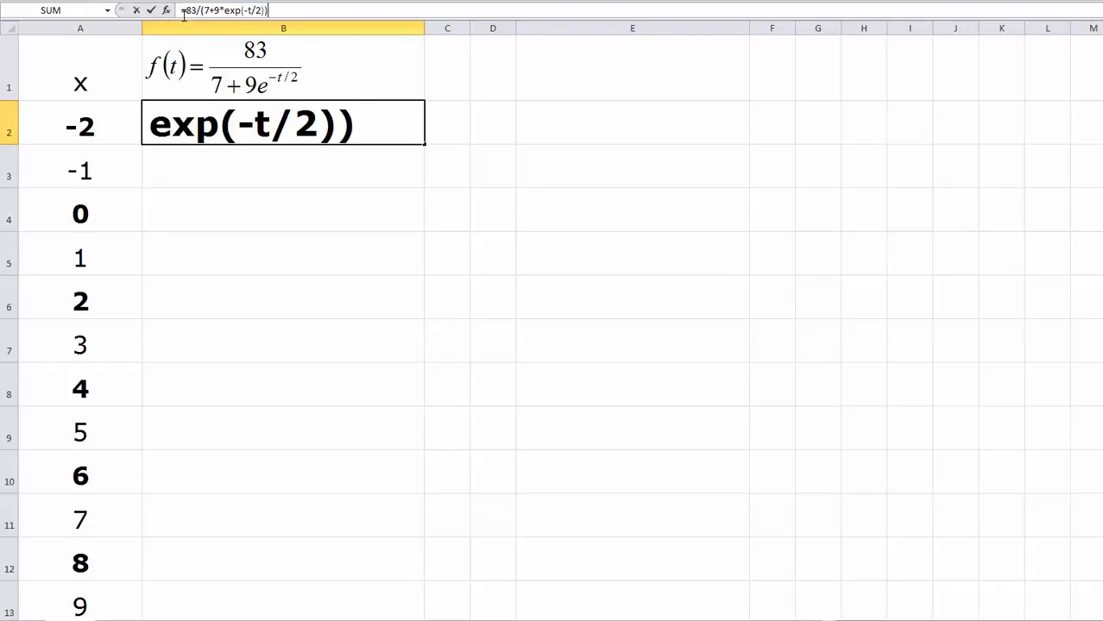
click(145, 134)
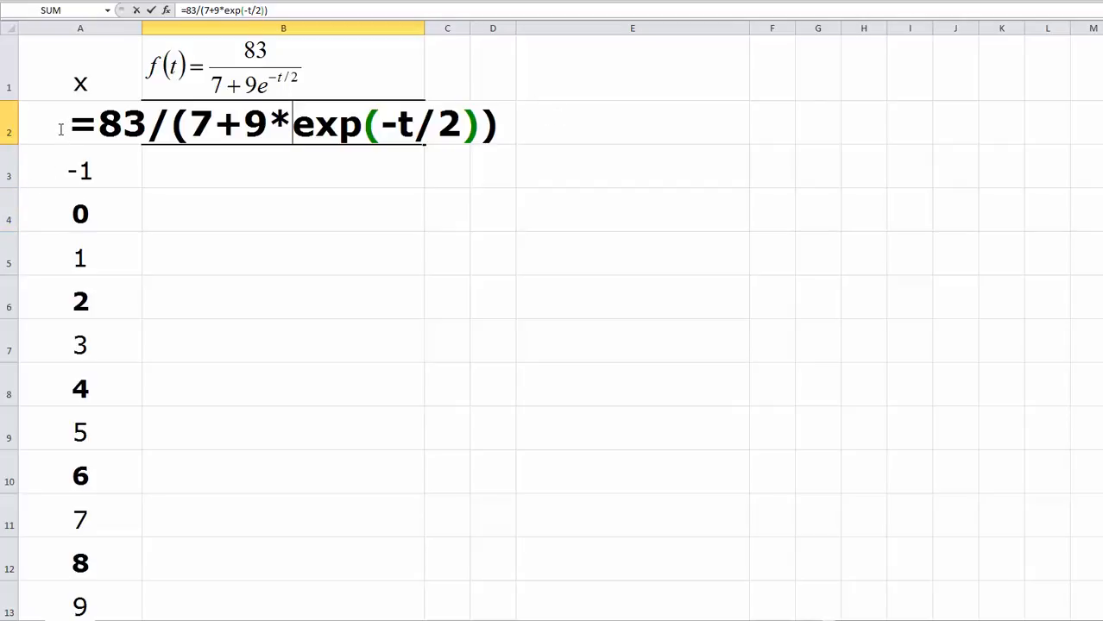
- Replace t with 2 in B2's formula so it reads =83/(7+9*exp(-2/2)), and enter it
click(252, 11)
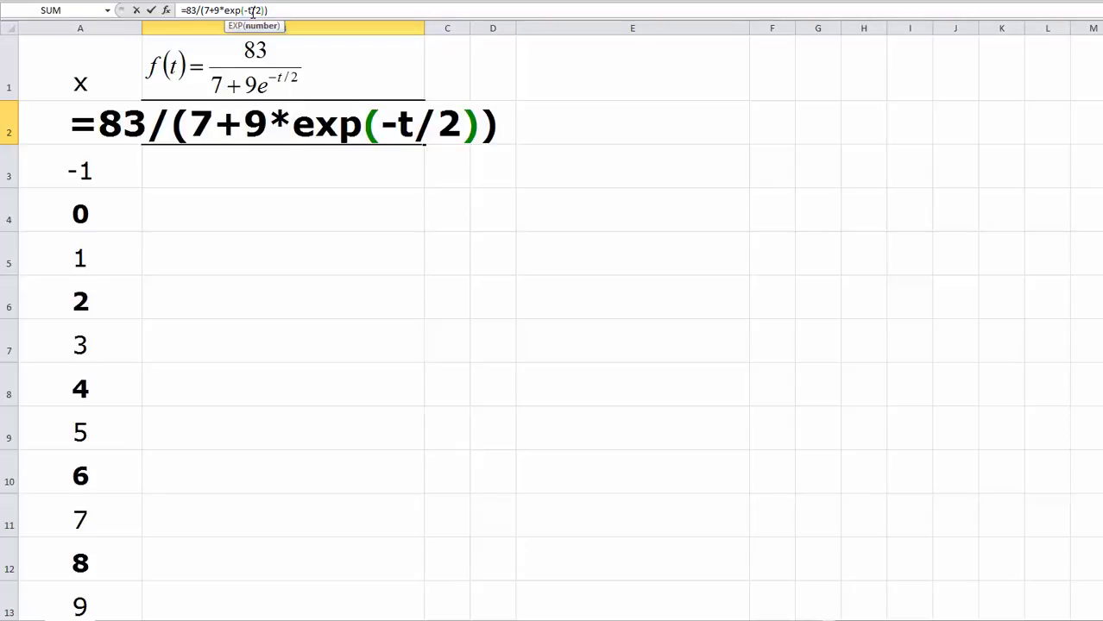
key(BackSpace)
text(2)
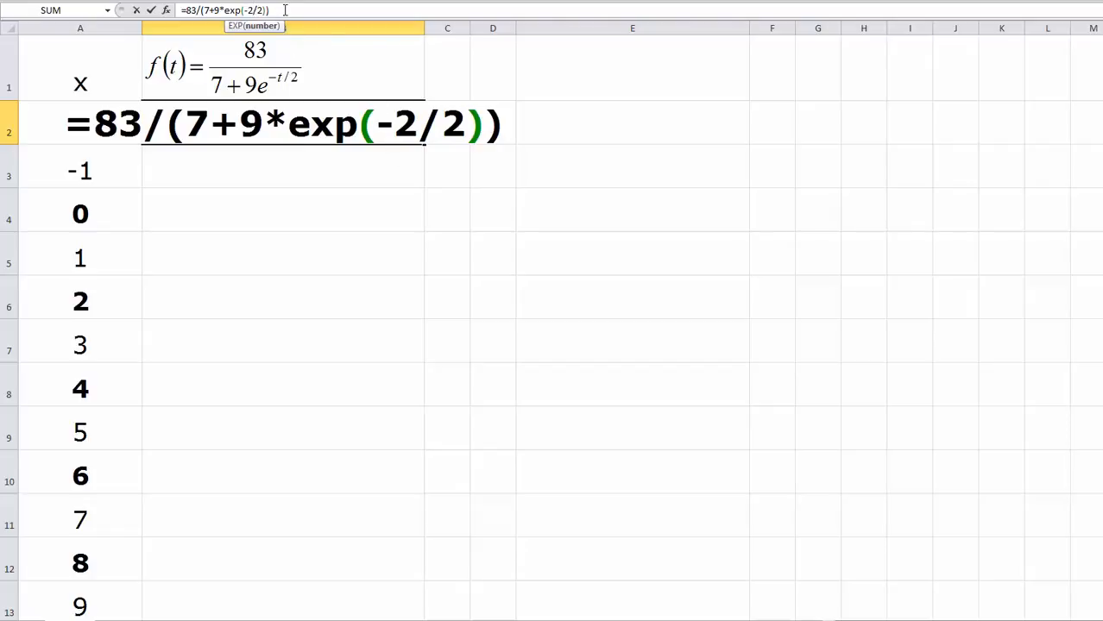
click(285, 10)
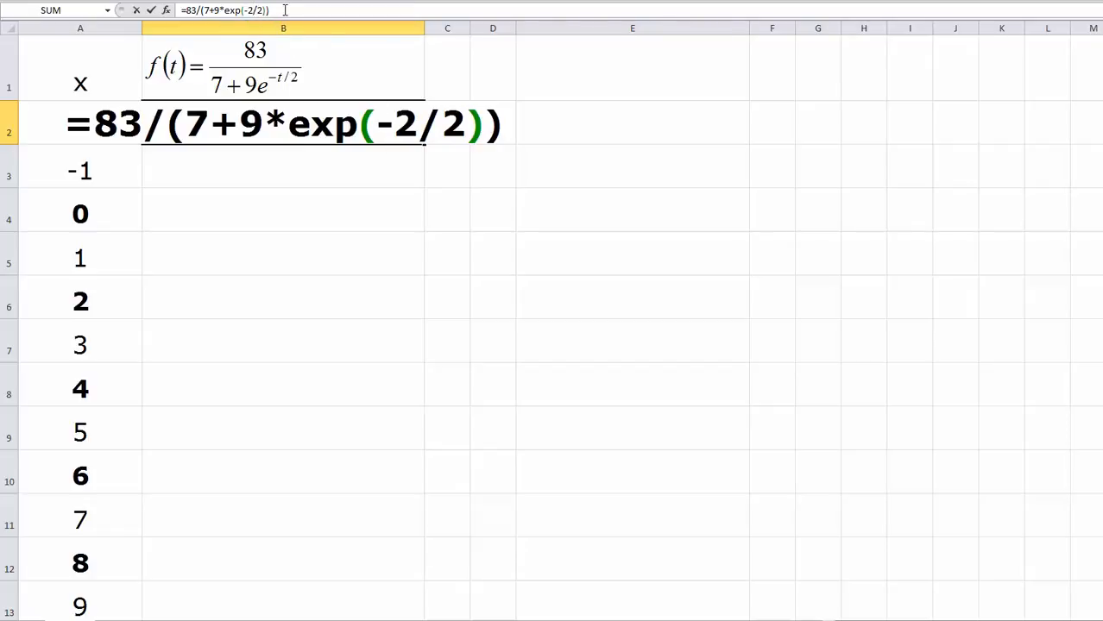
key(Return)
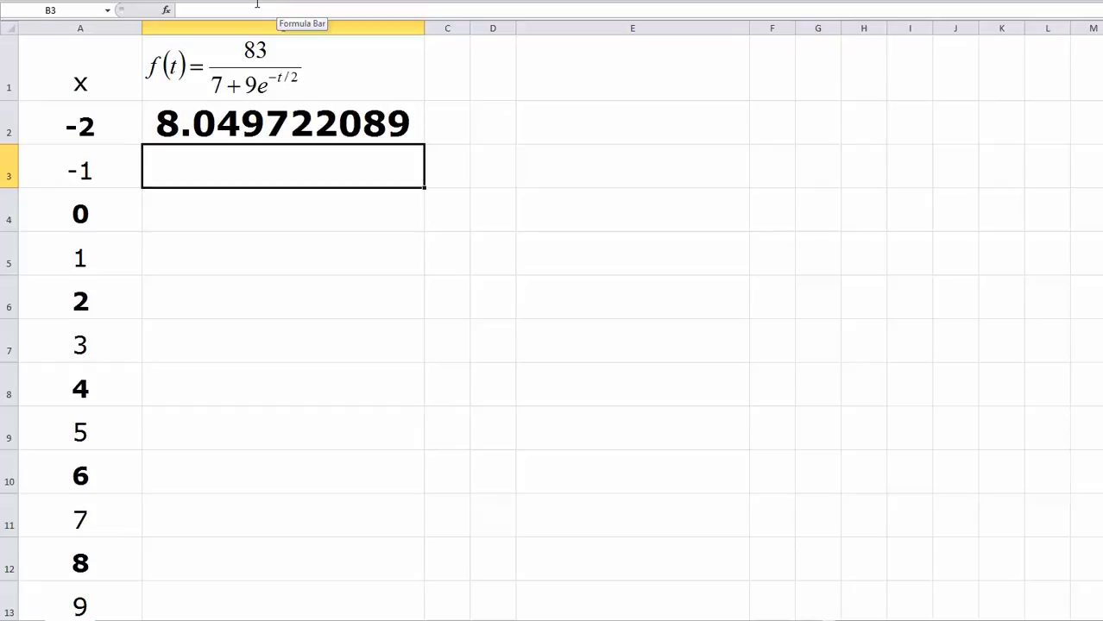
- Replace the 2 after the minus sign in B2's exponent with a reference to A2, giving =83/(7+9*EXP(-A2/2))
click(270, 126)
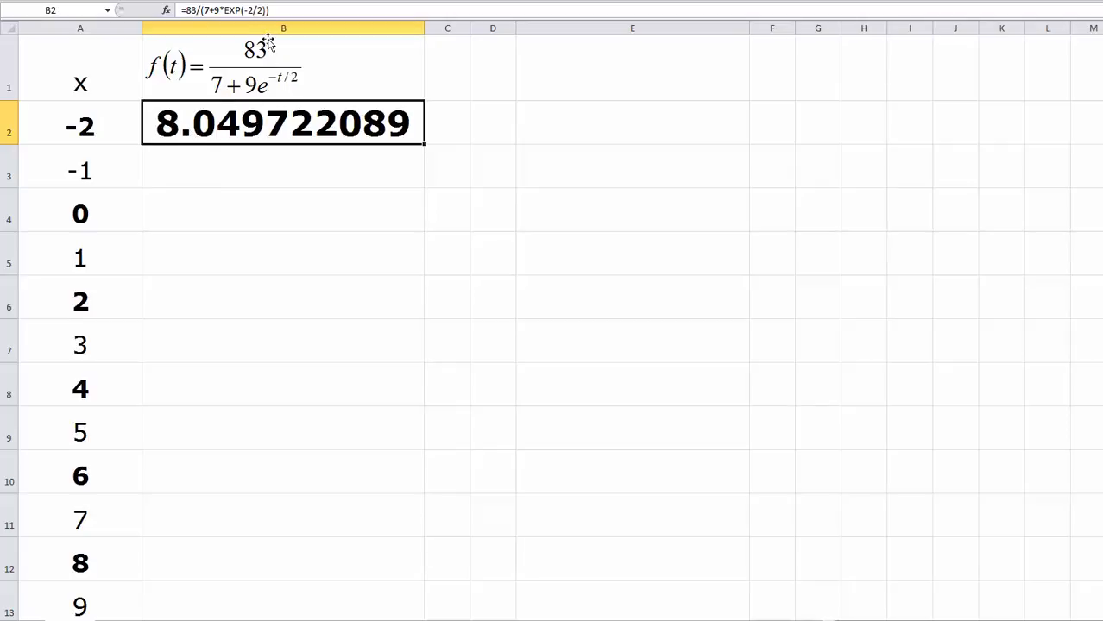
click(255, 11)
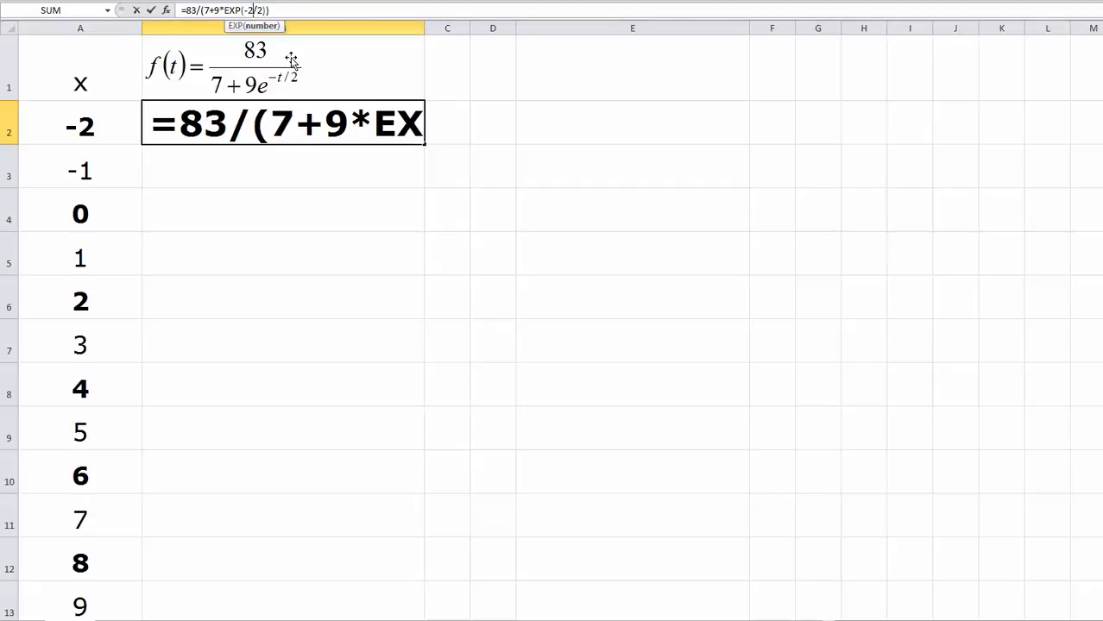
click(321, 116)
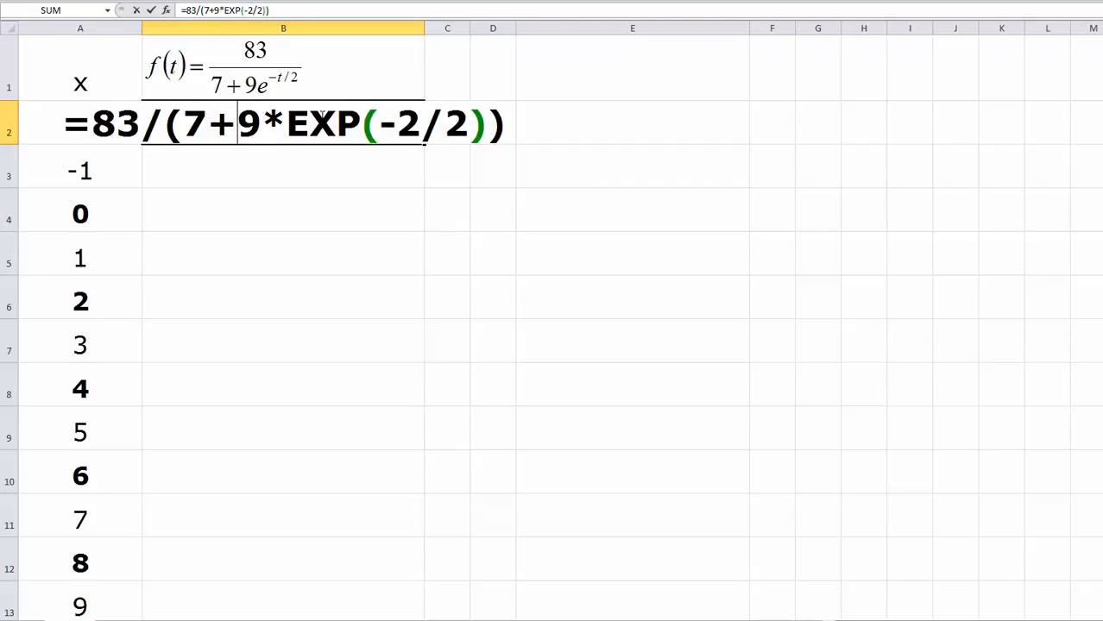
key(Right)
key(Right)
key(Right)
key(Right)
key(Right)
key(Right)
key(Right)
key(Right)
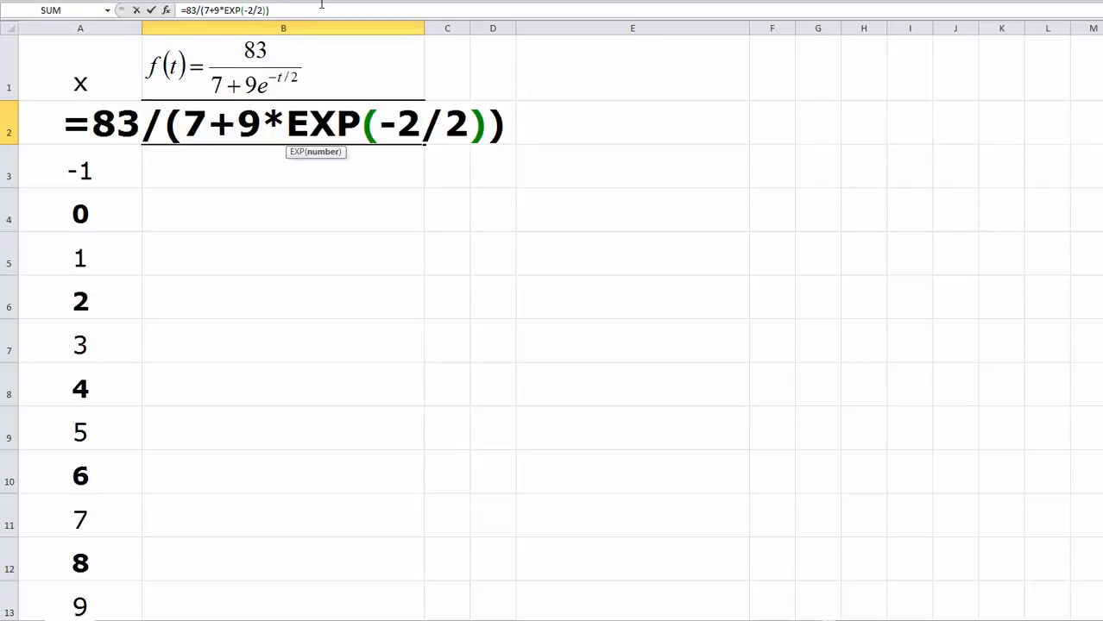
key(BackSpace)
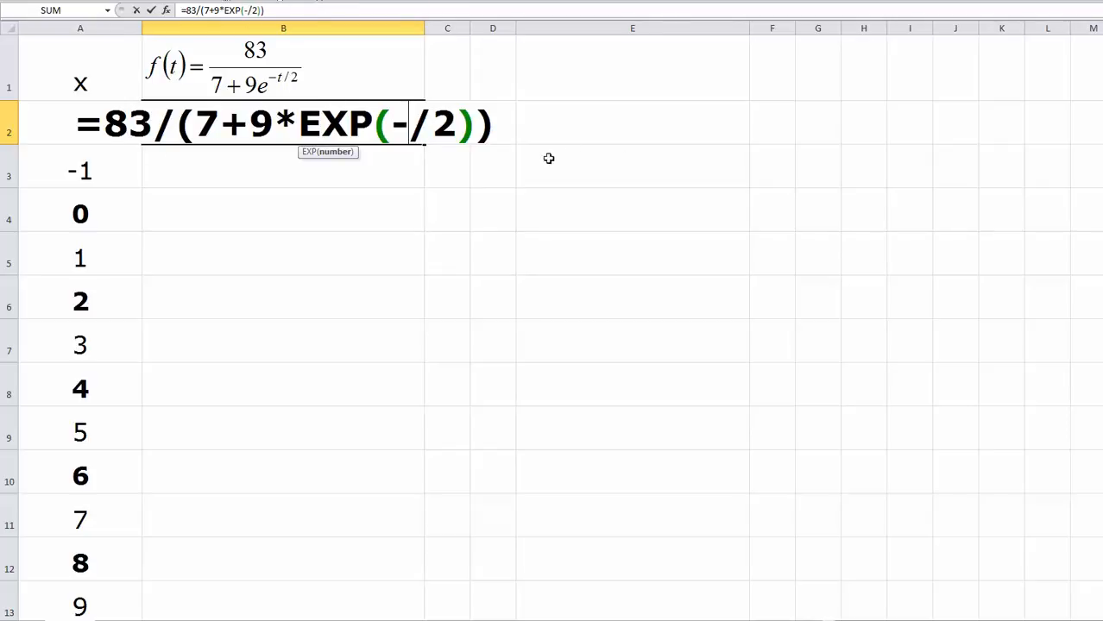
click(45, 124)
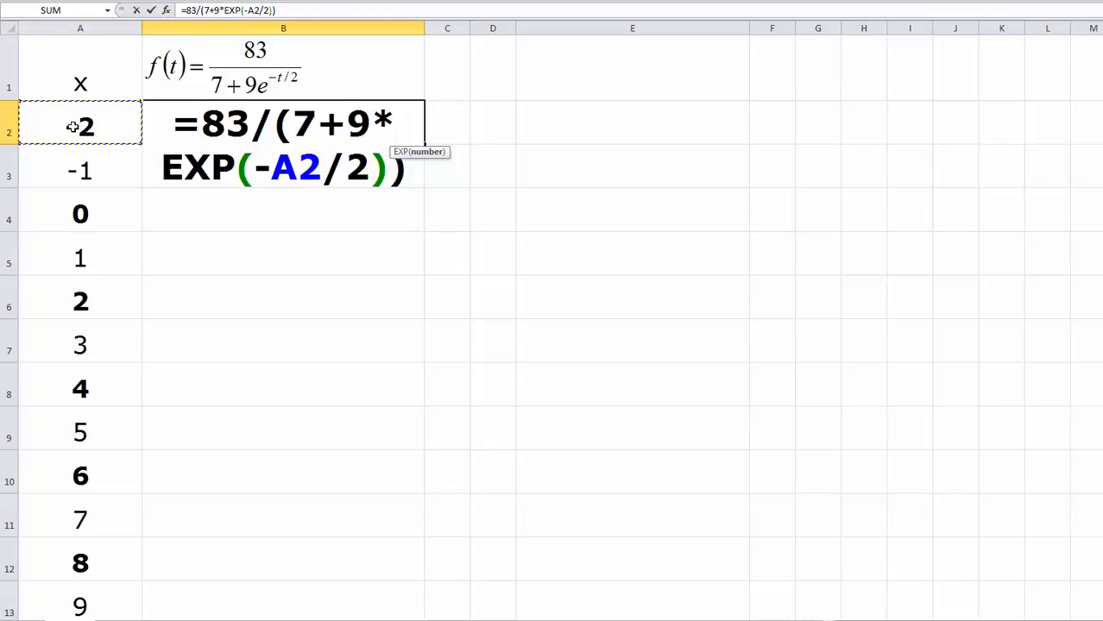
click(291, 13)
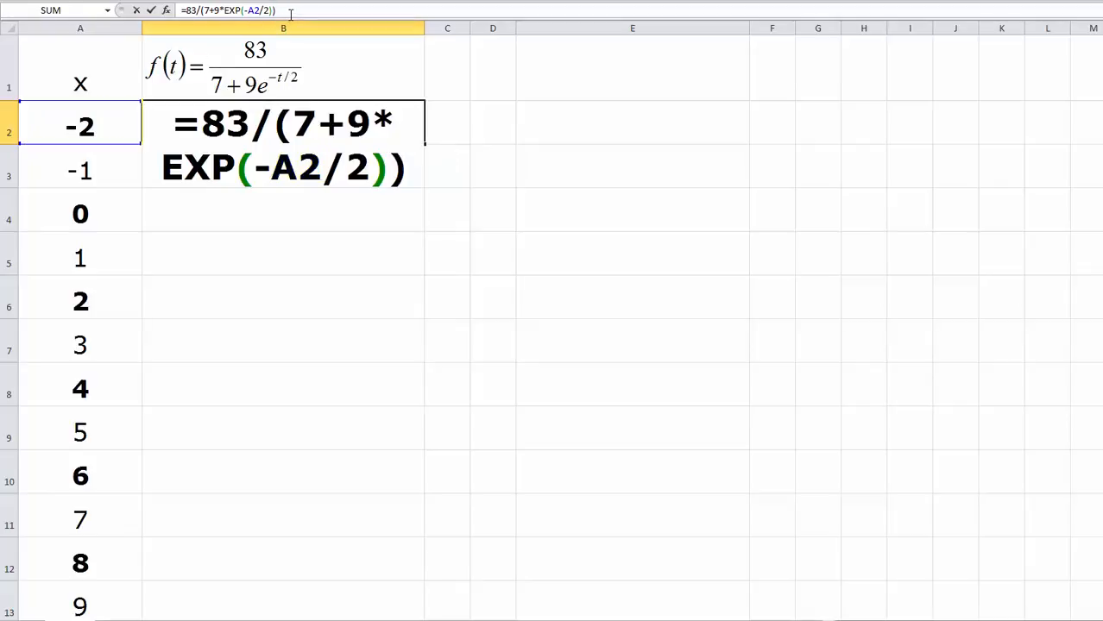
key(Return)
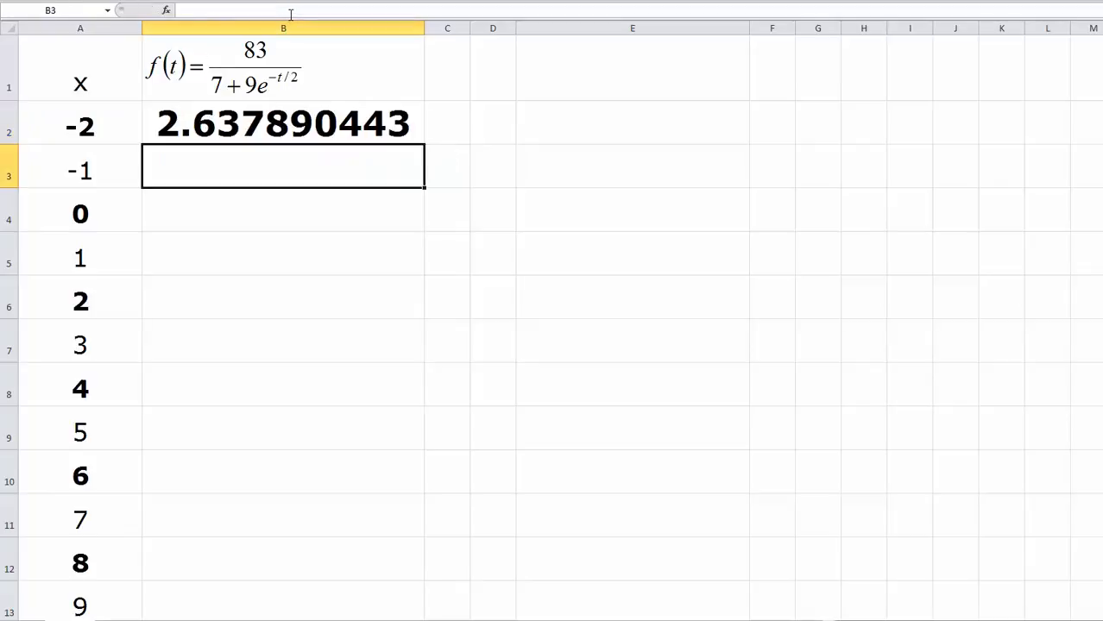
- Fill the formula in B2 down column B to row 15, alongside all the x values
click(280, 126)
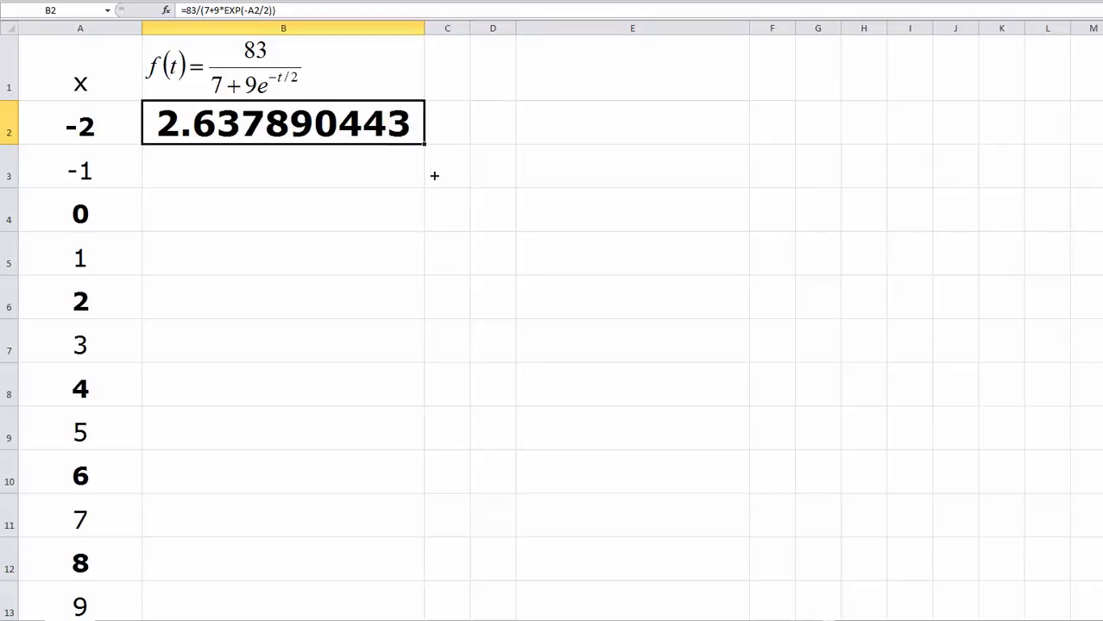
drag(434, 175, 384, 596)
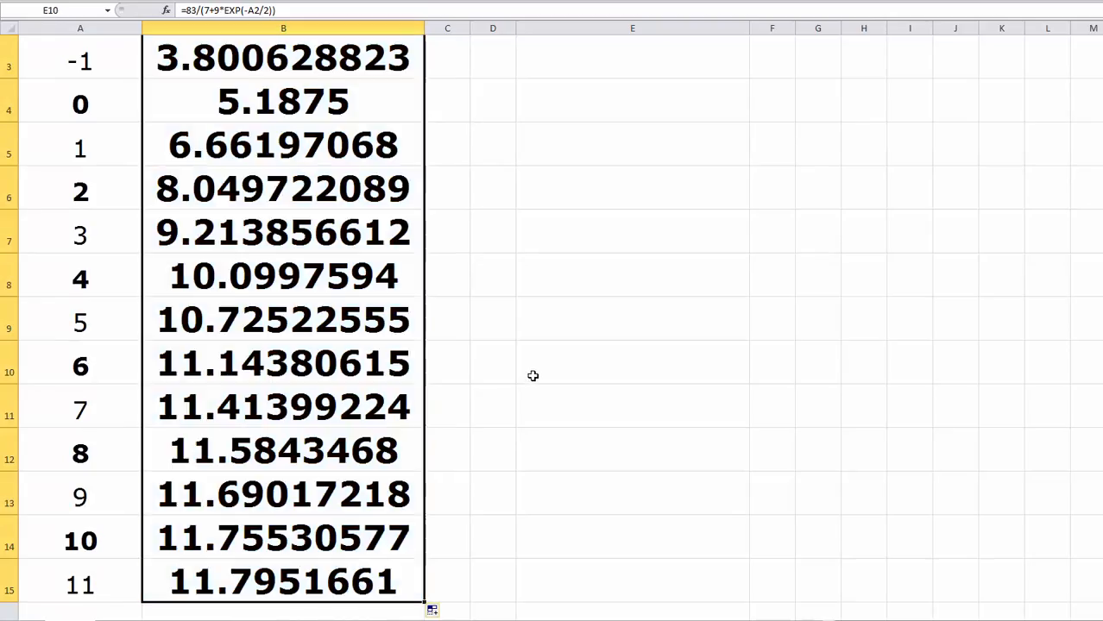
- Insert a markers-only scatter chart of the x and f(t) values in A2:B15
click(533, 375)
scroll(908, 455, up, 1)
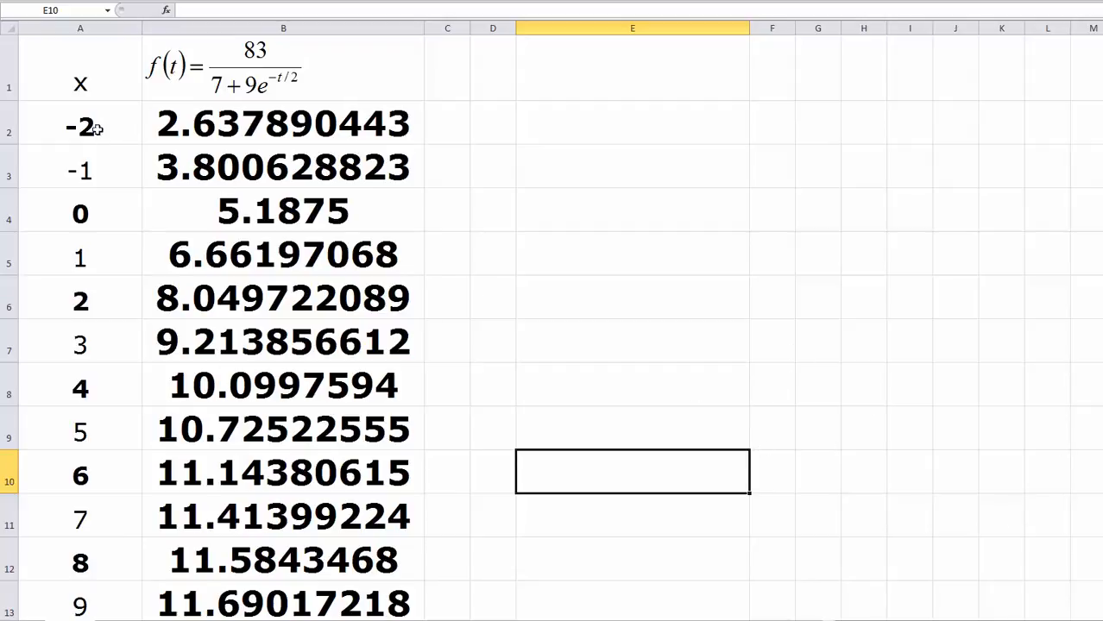
drag(79, 126, 262, 550)
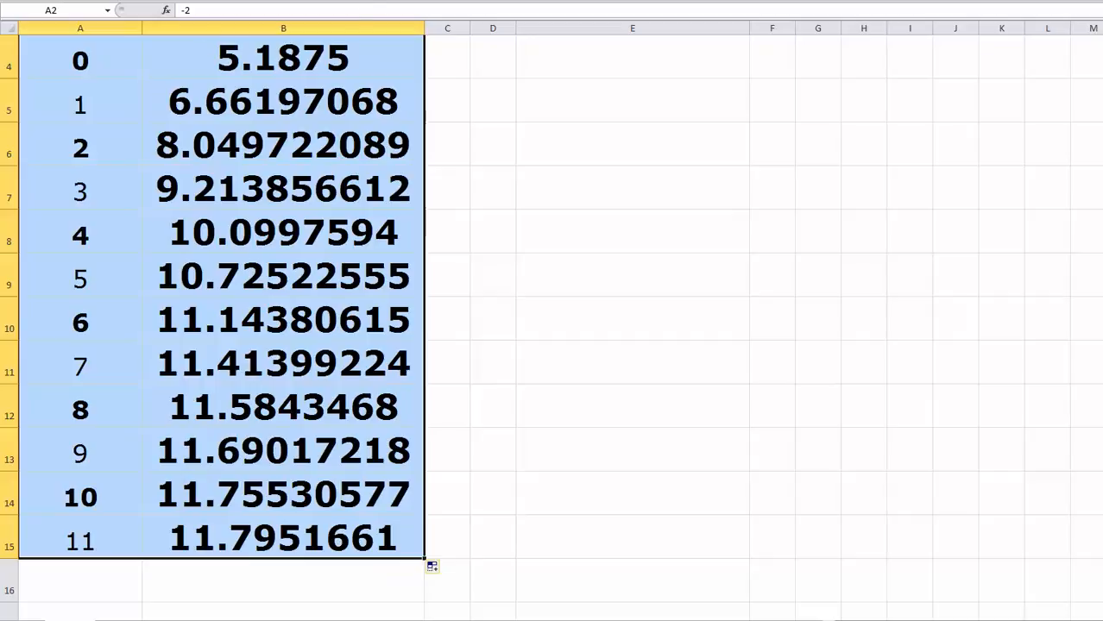
click(426, 1)
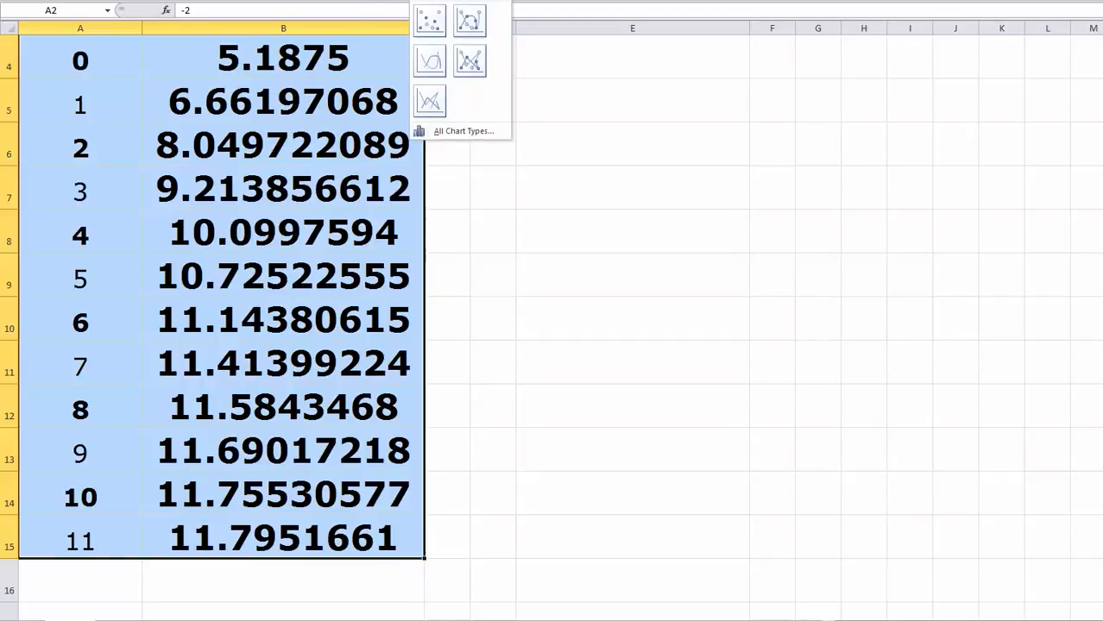
click(430, 19)
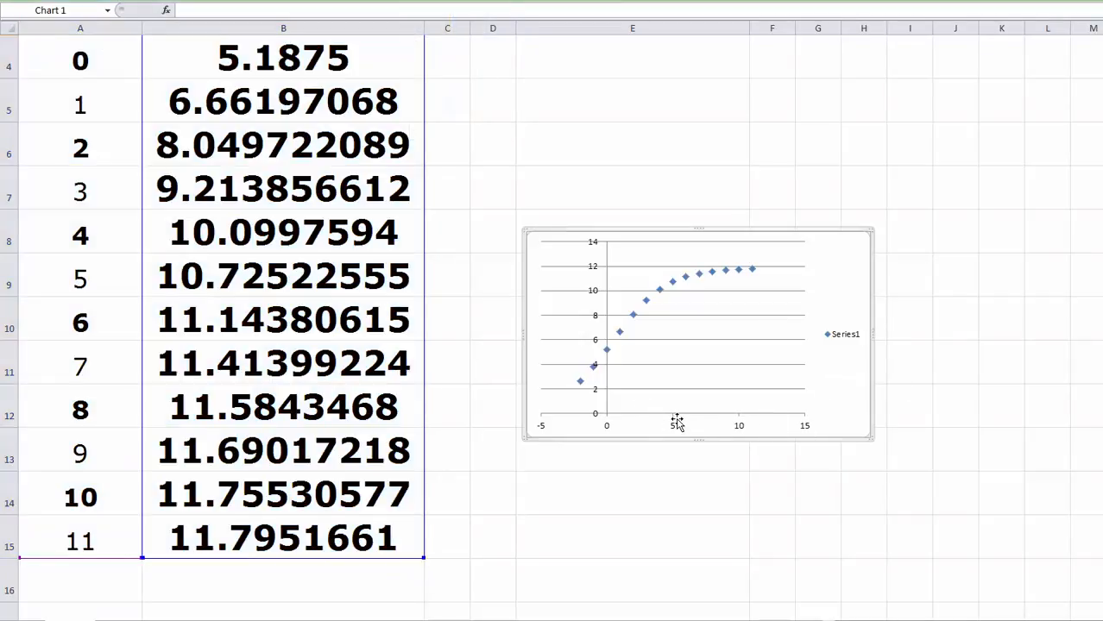
- Remove the scatter chart's Series1 legend and enlarge the chart to span about columns B to H, rows 5 to 12
click(831, 338)
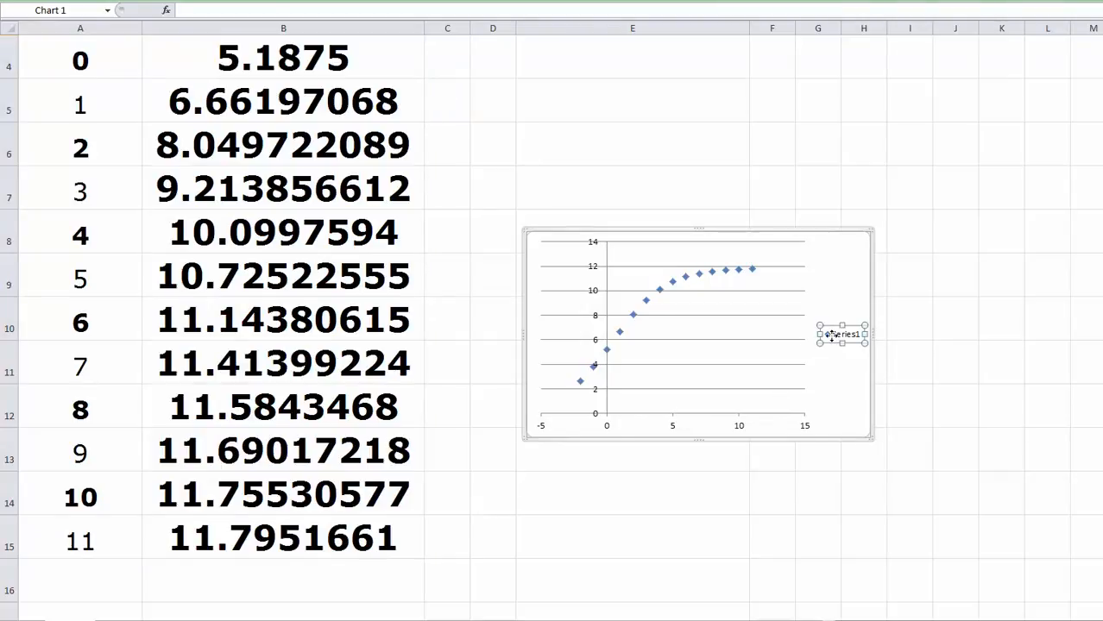
key(Delete)
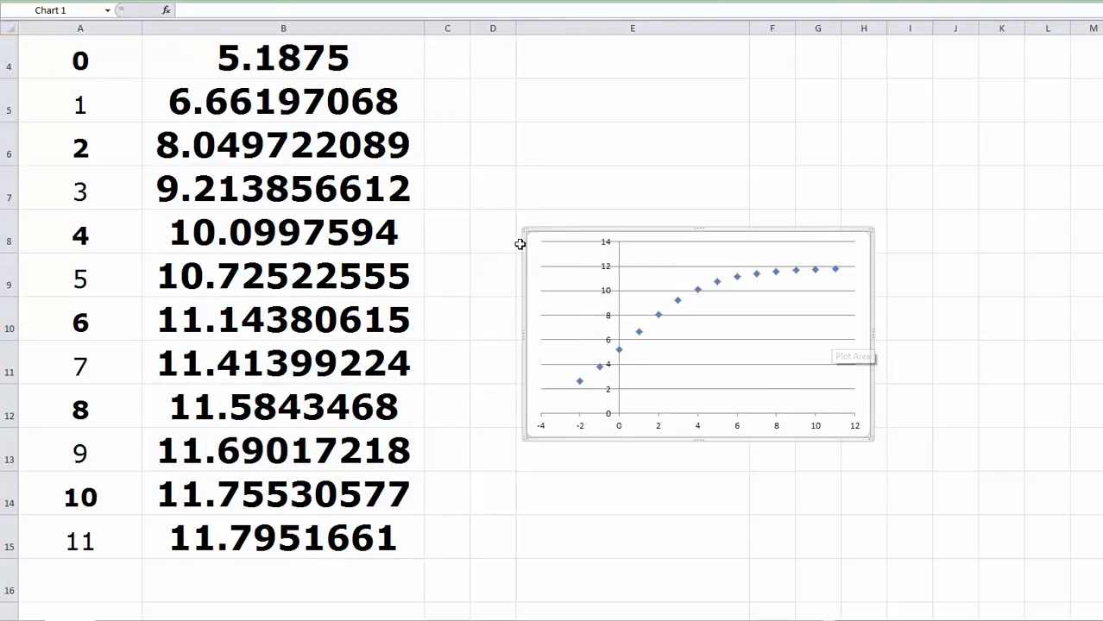
drag(524, 229, 235, 75)
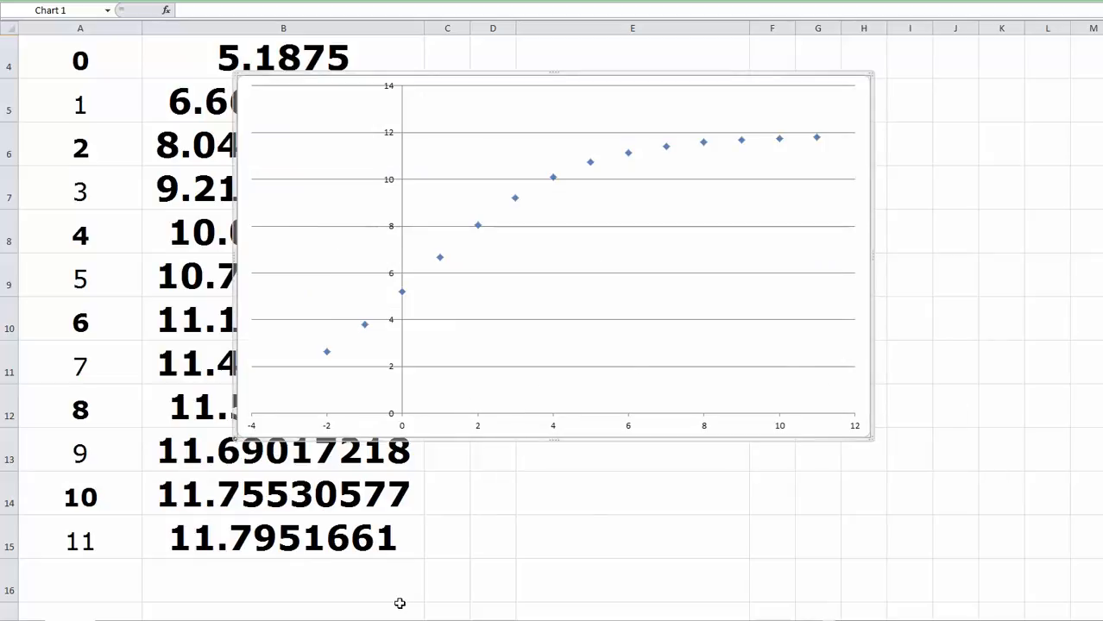
click(522, 542)
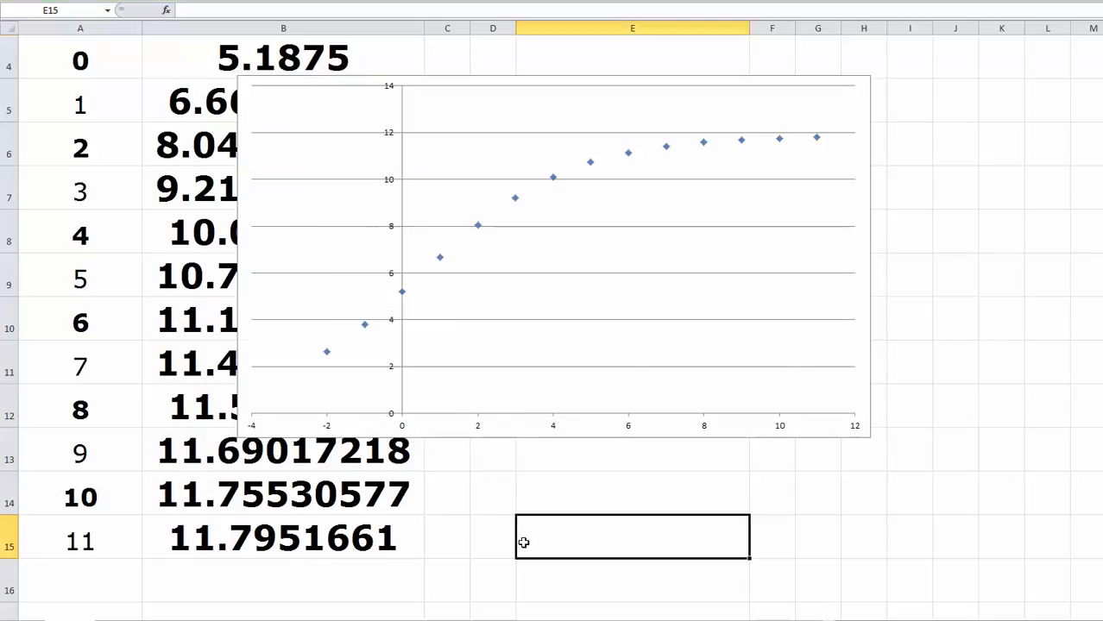
- Delete the scatter chart from the worksheet
click(690, 81)
key(Delete)
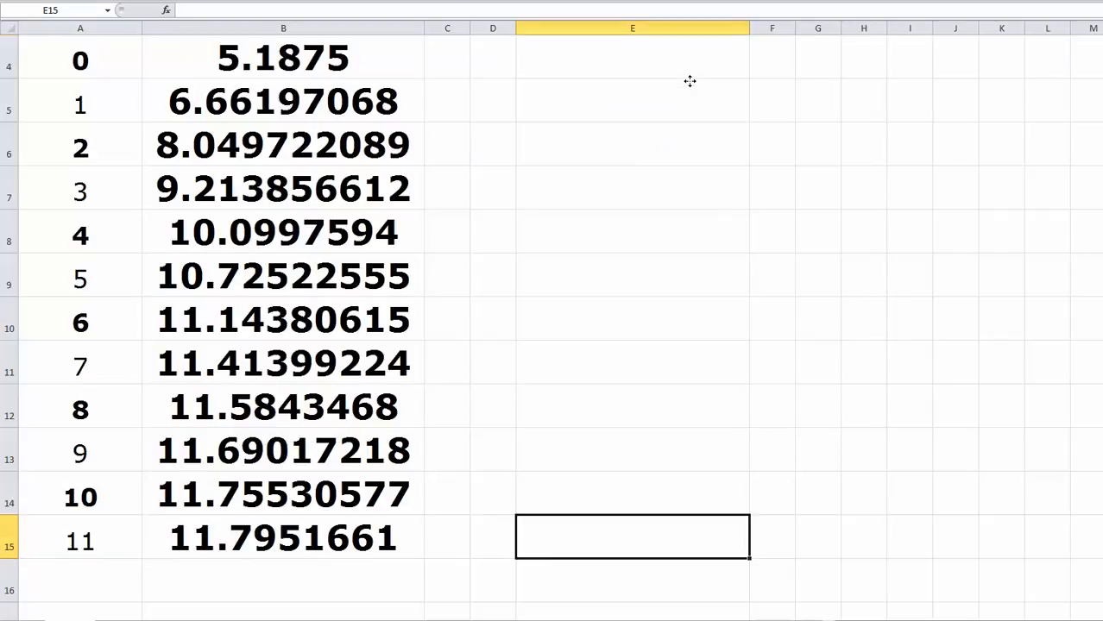
- Calculate the natural logarithm of 2 in cell E2 with the formula =ln(2)
scroll(682, 93, up, 1)
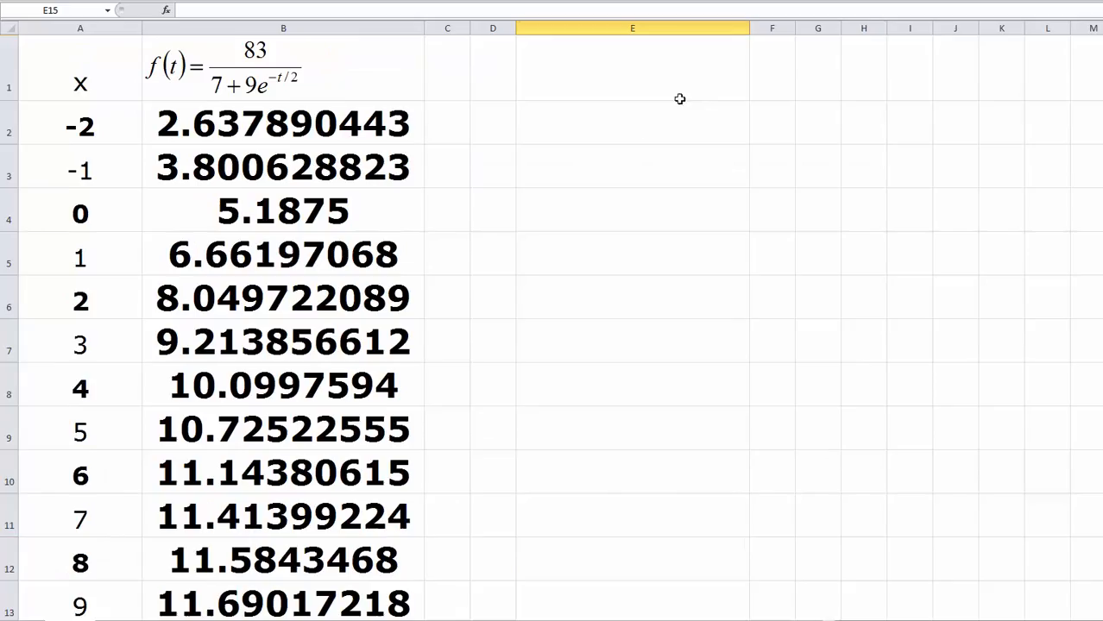
click(604, 133)
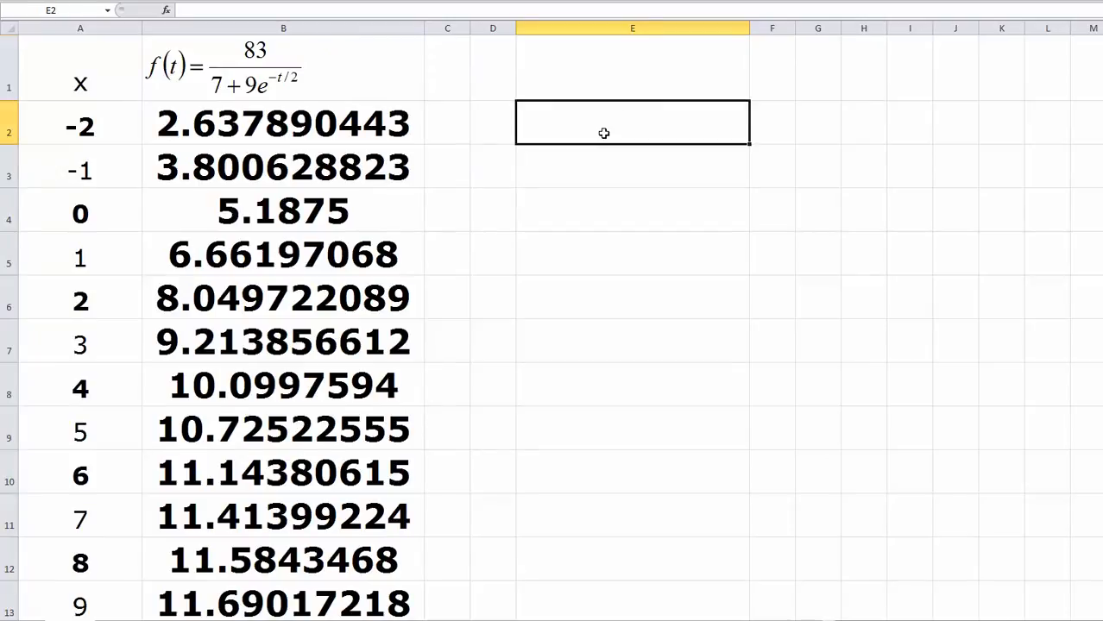
text(=)
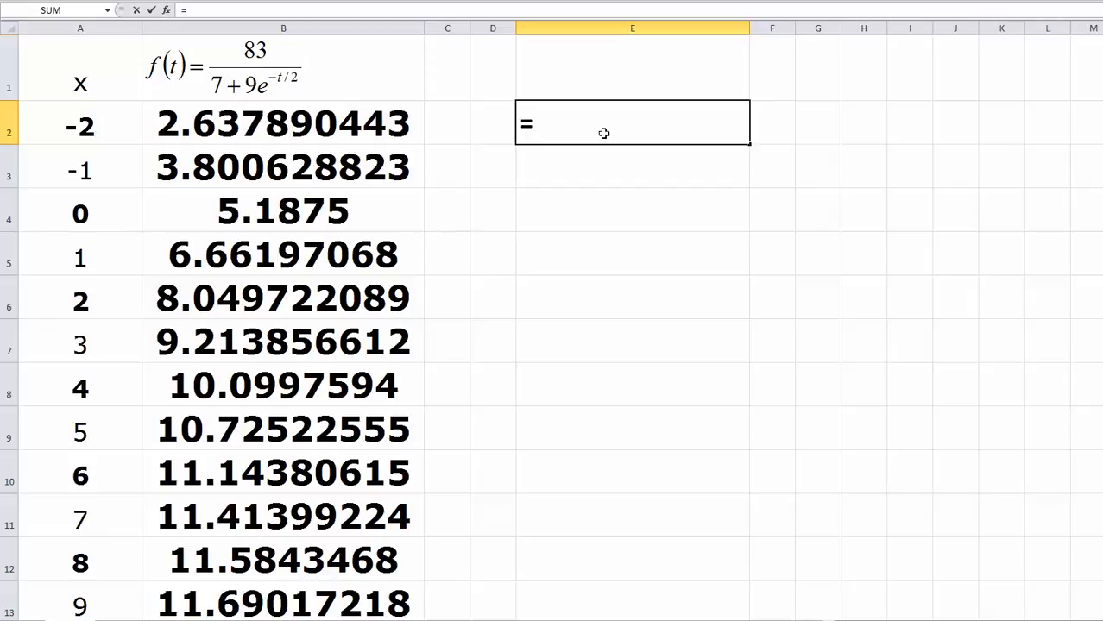
text(ln)
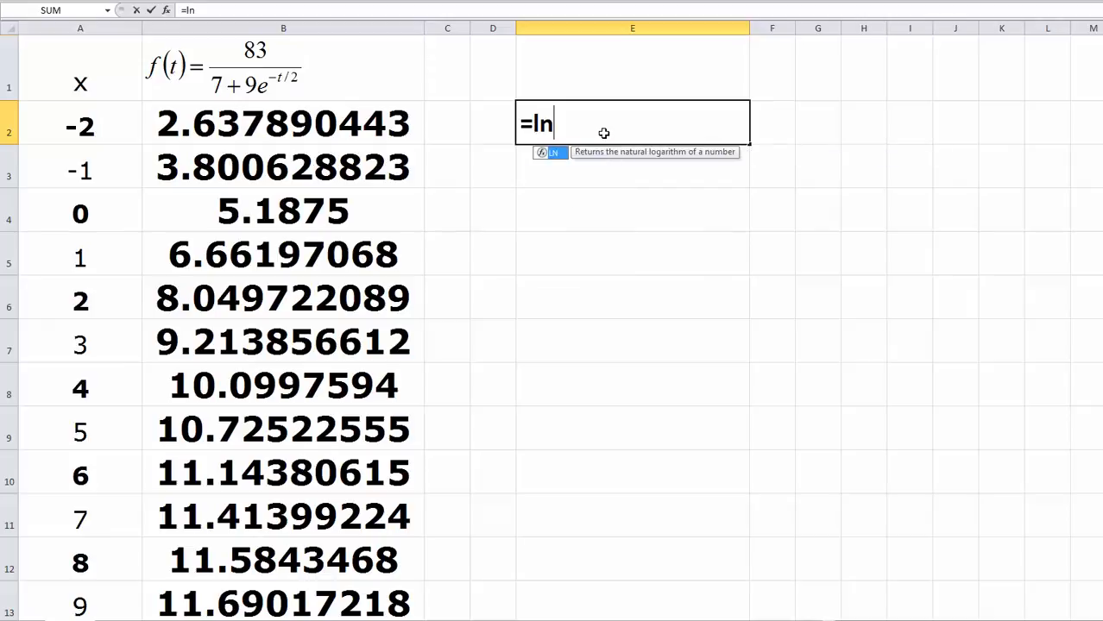
text((2)
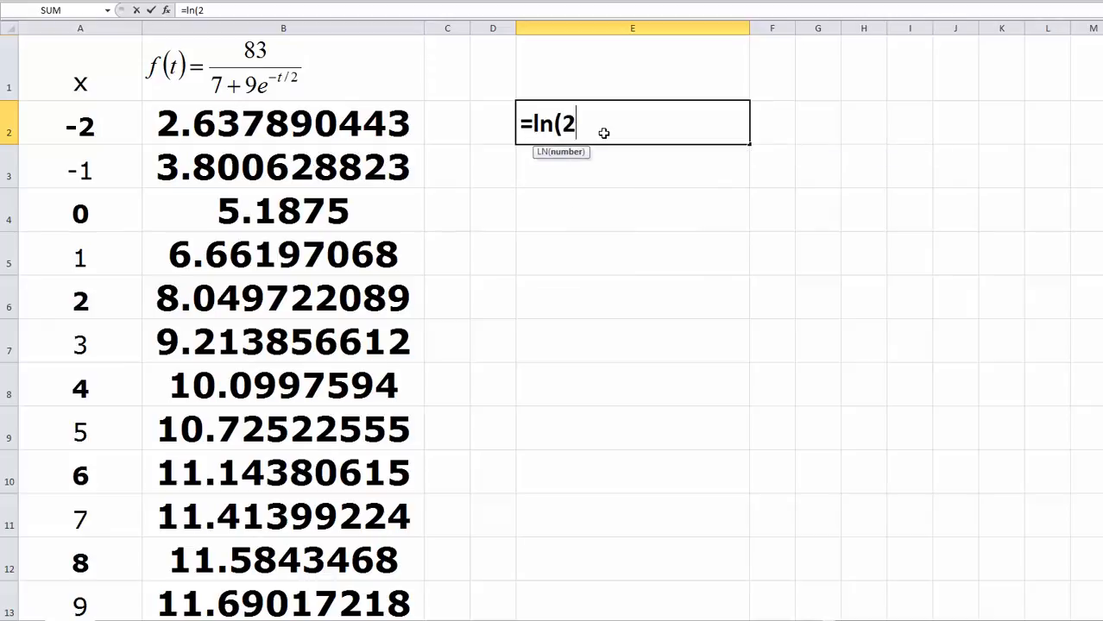
text())
key(Return)
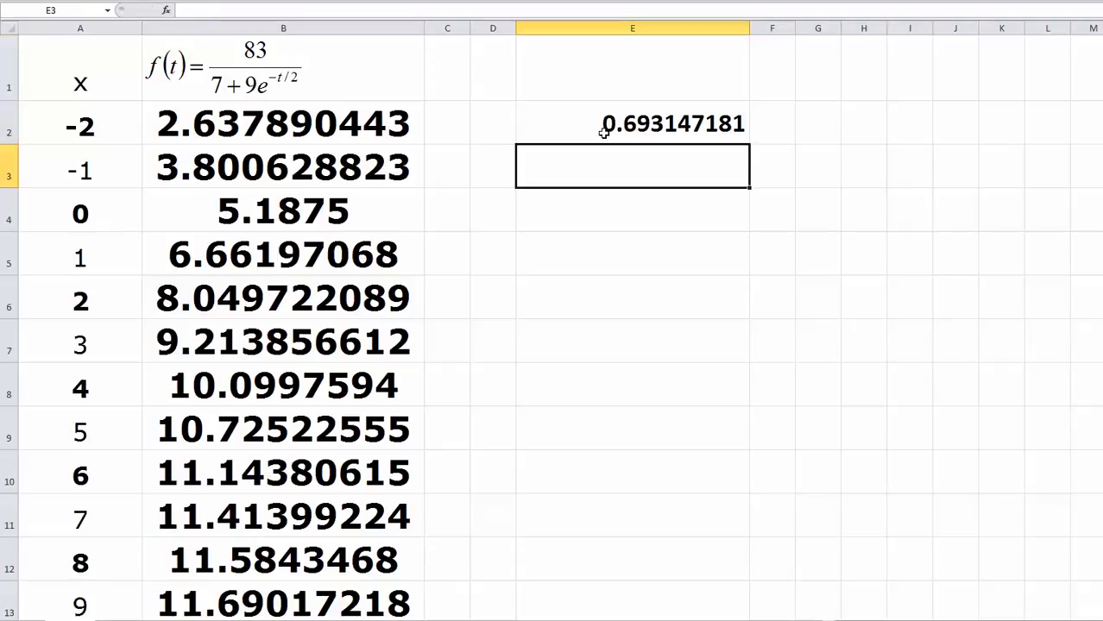
- Calculate the base-10 logarithm of 2 in cell E3 with =log(2), and check the entered formula
text(=l)
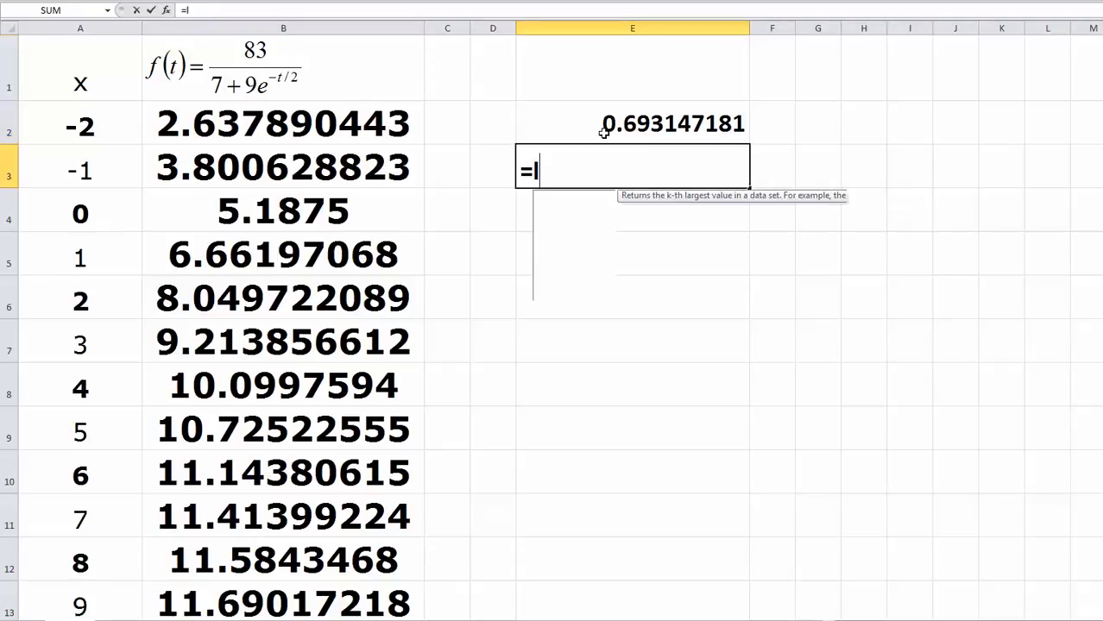
text(og()
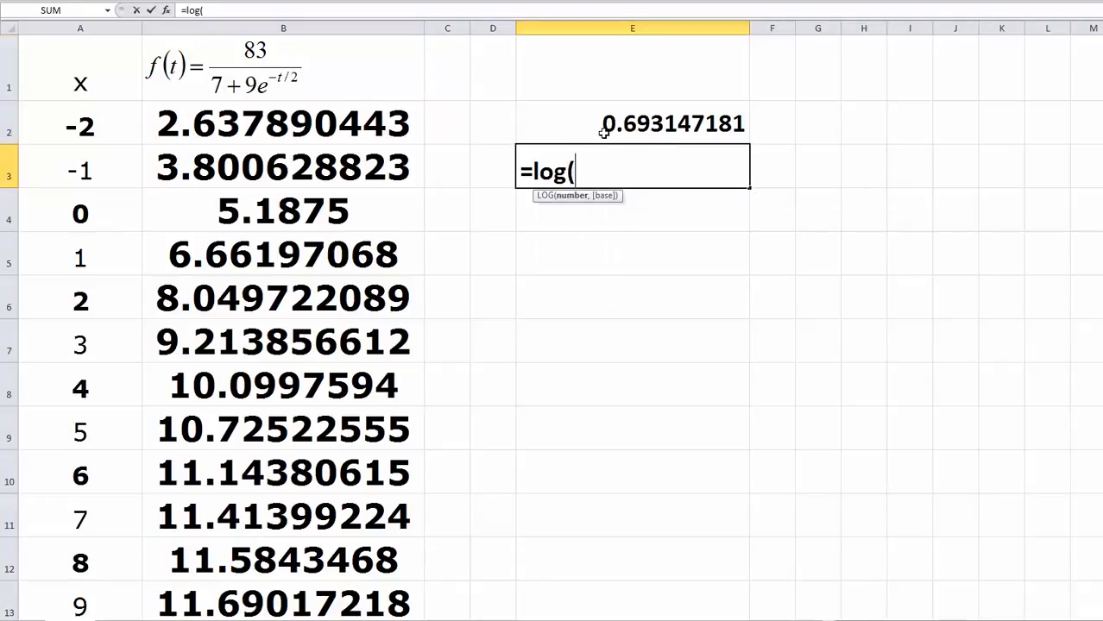
text(2))
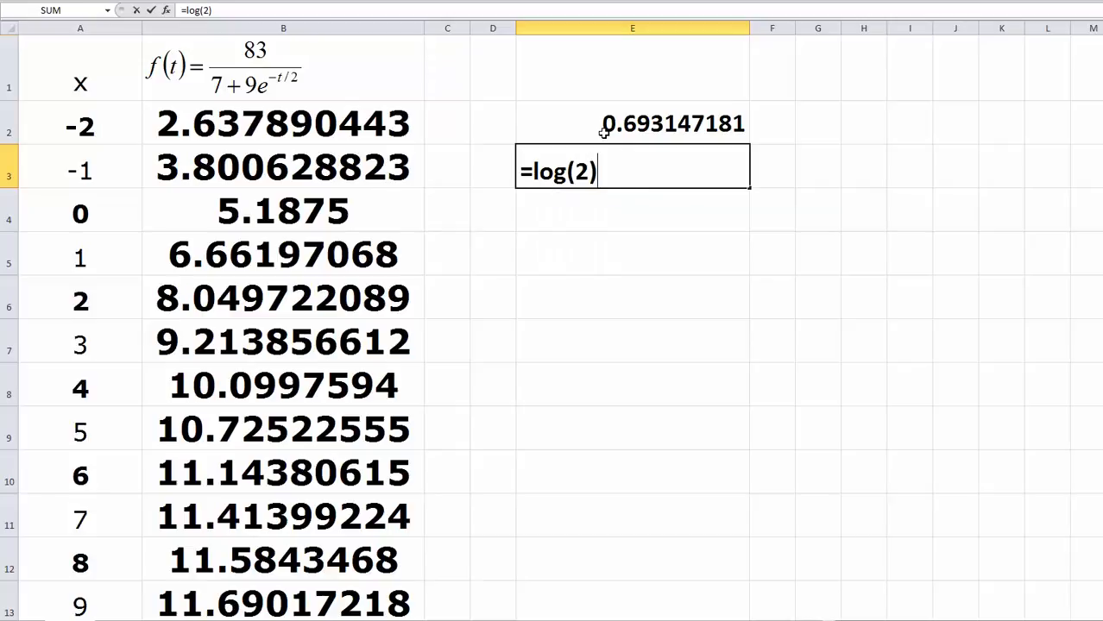
key(Return)
click(683, 171)
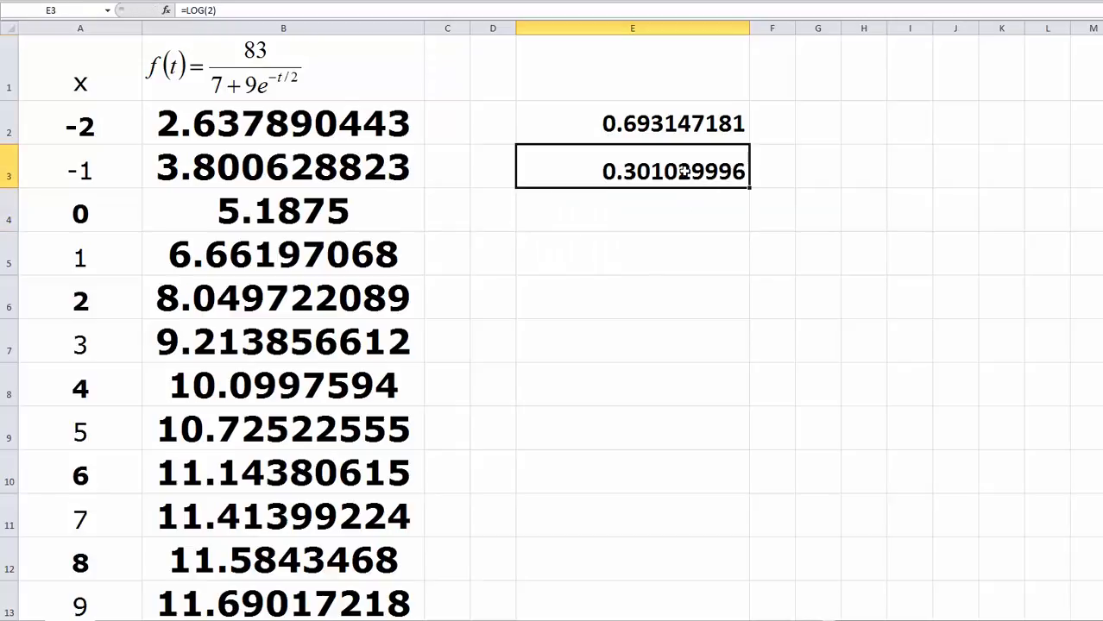
click(660, 209)
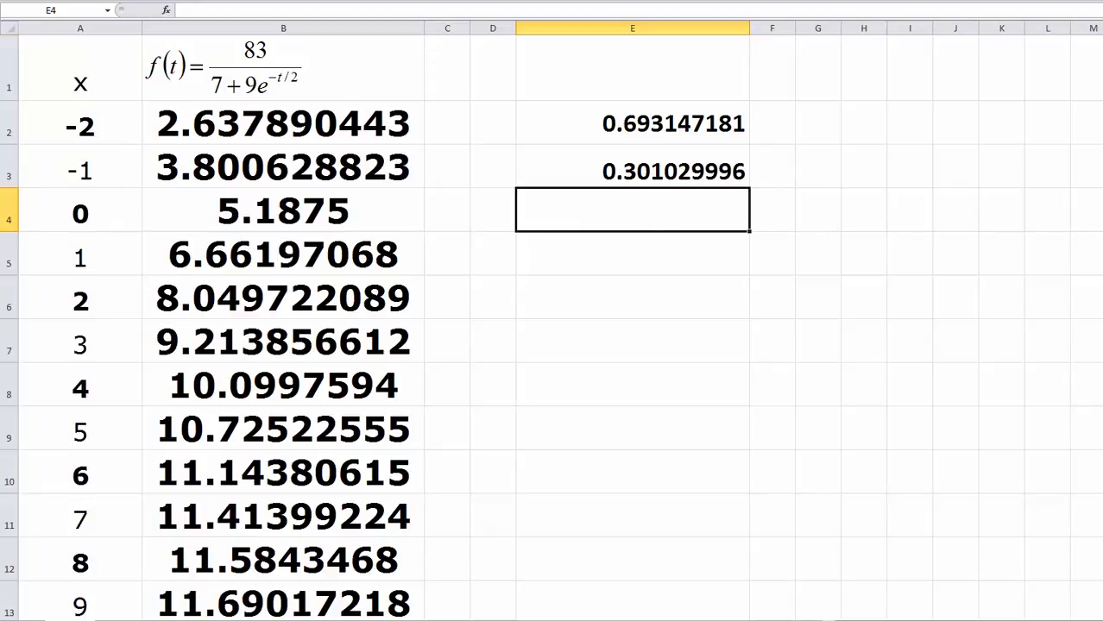
- Switch to the Word document with the f(t) formula and select the fx equation beside the formula bar picture
click(509, 620)
click(592, 609)
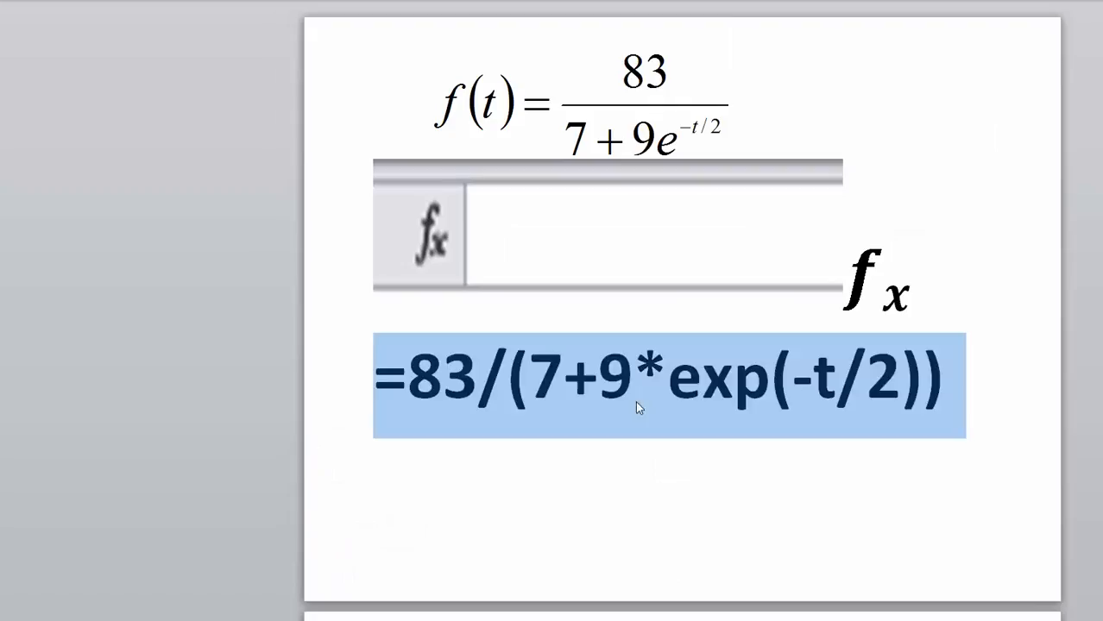
click(967, 383)
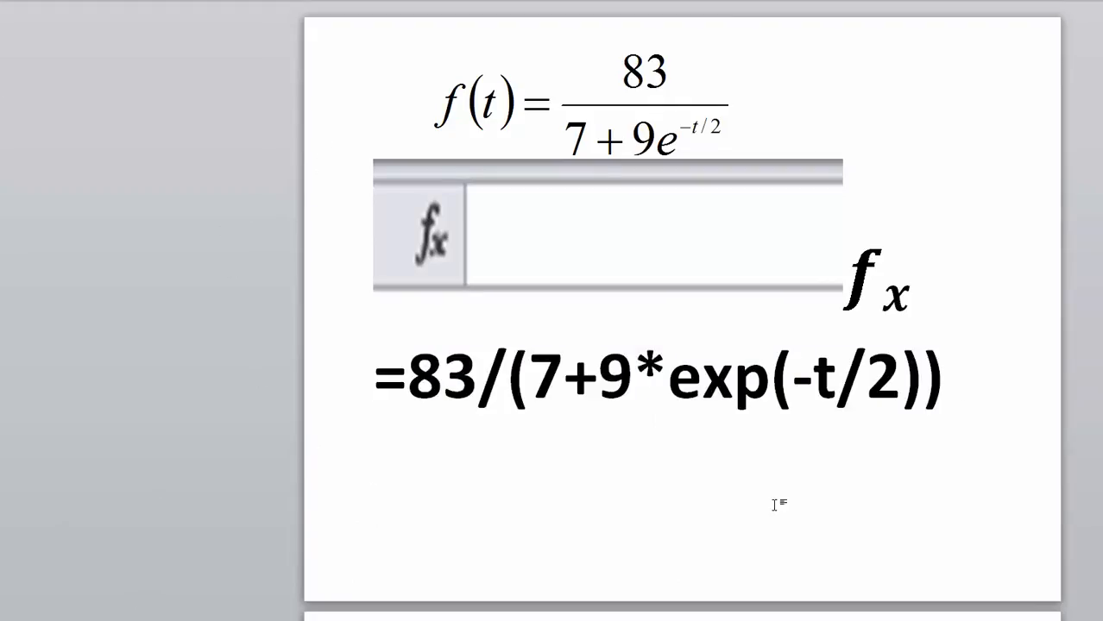
drag(854, 259, 903, 282)
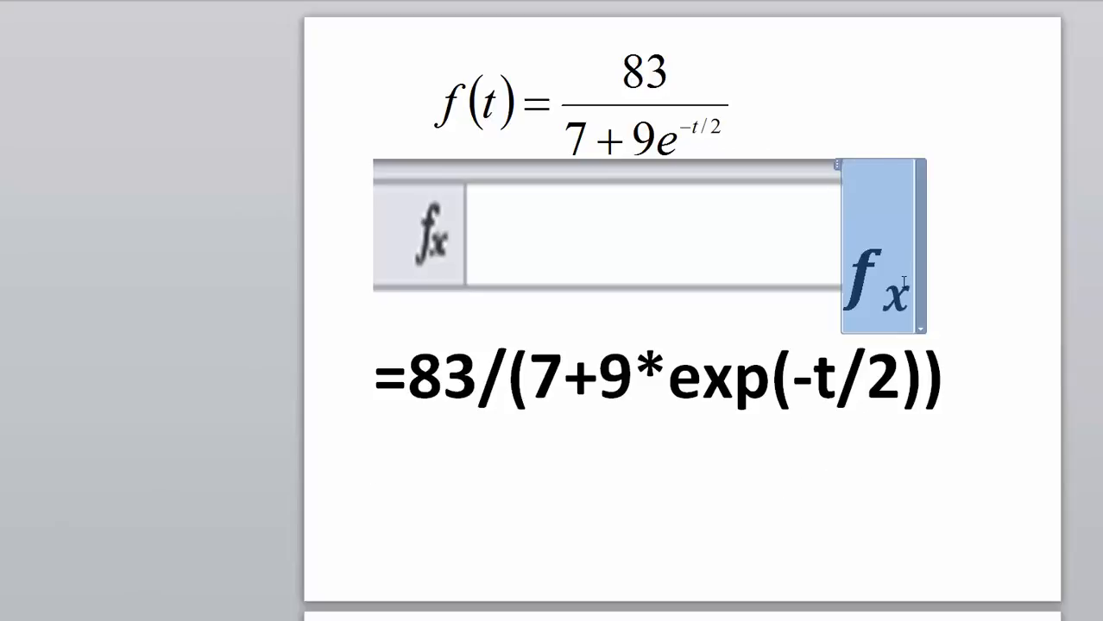